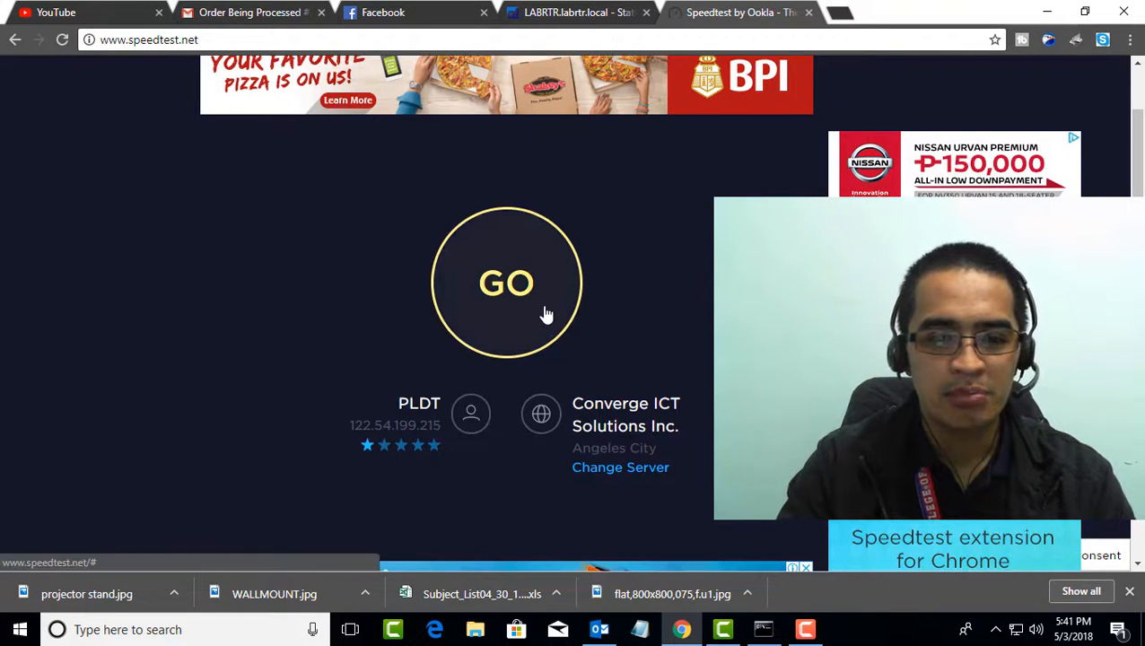
Run an internet speed test on speedtest.net
click(506, 285)
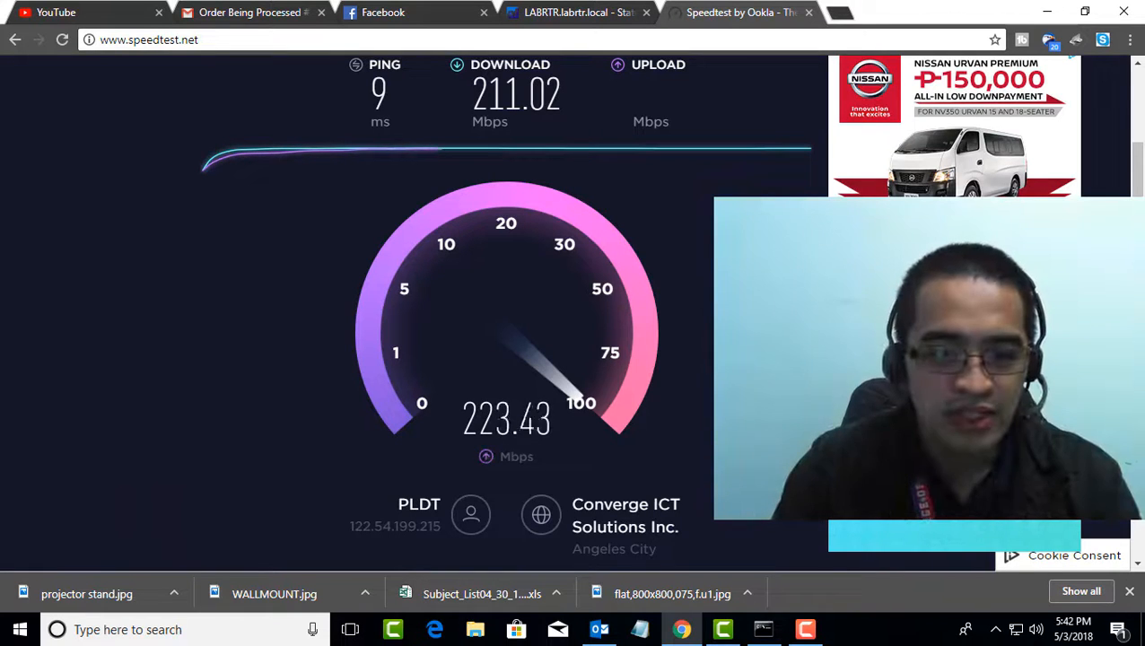
Switch to the pfSense page and start a new limiter in the firewall's Traffic Shaper
click(579, 13)
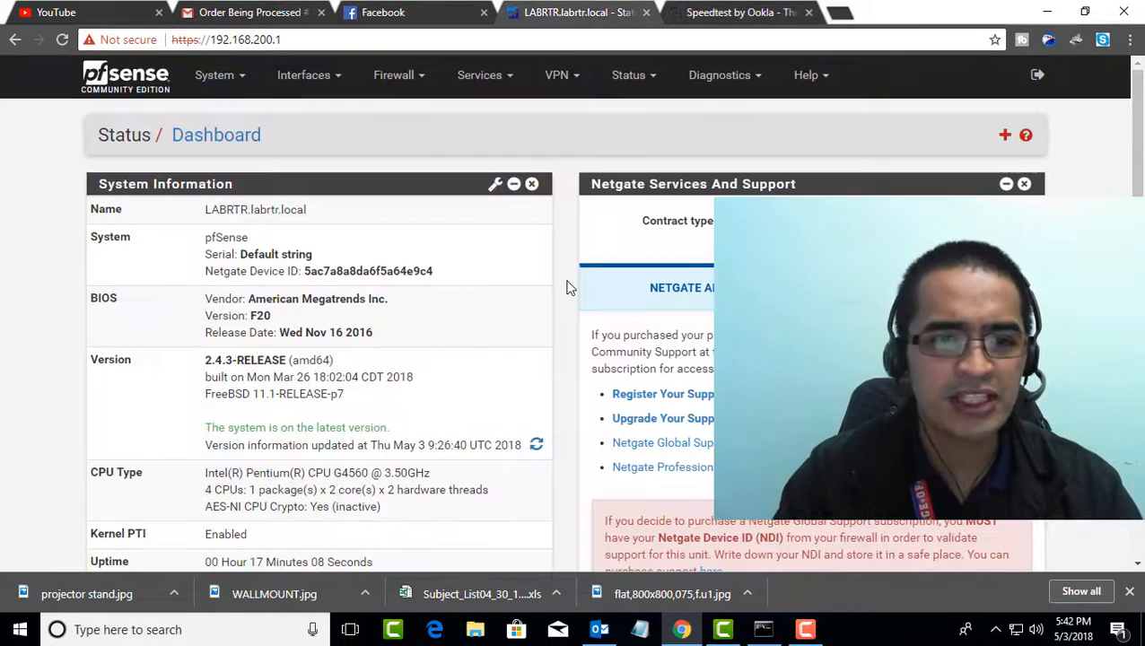
click(406, 79)
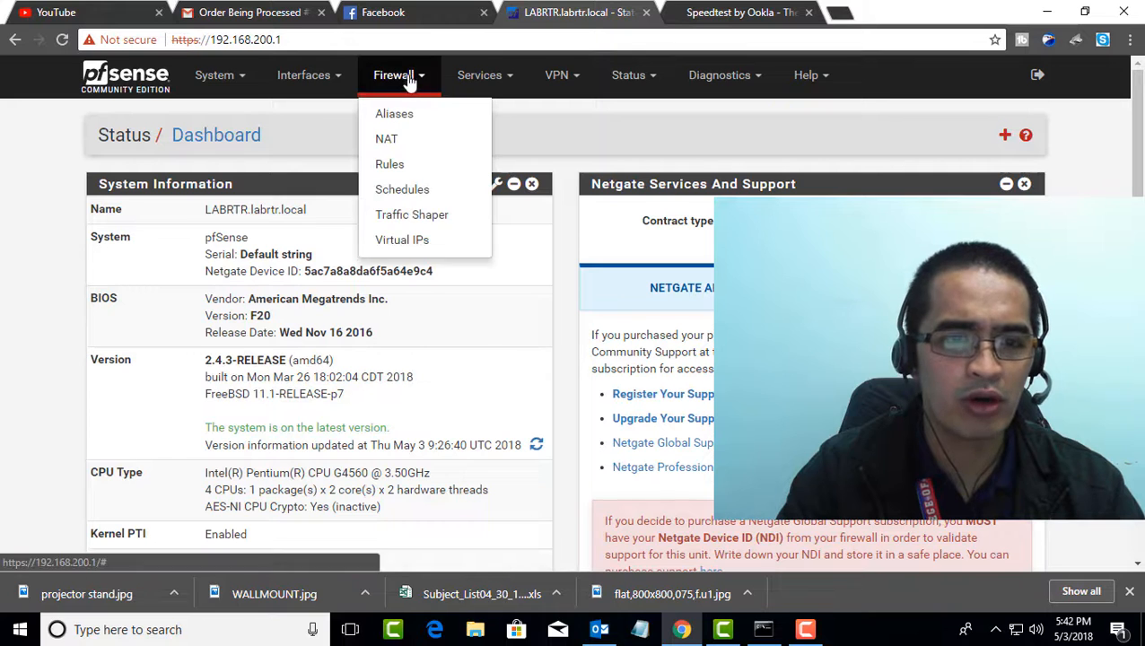
click(441, 223)
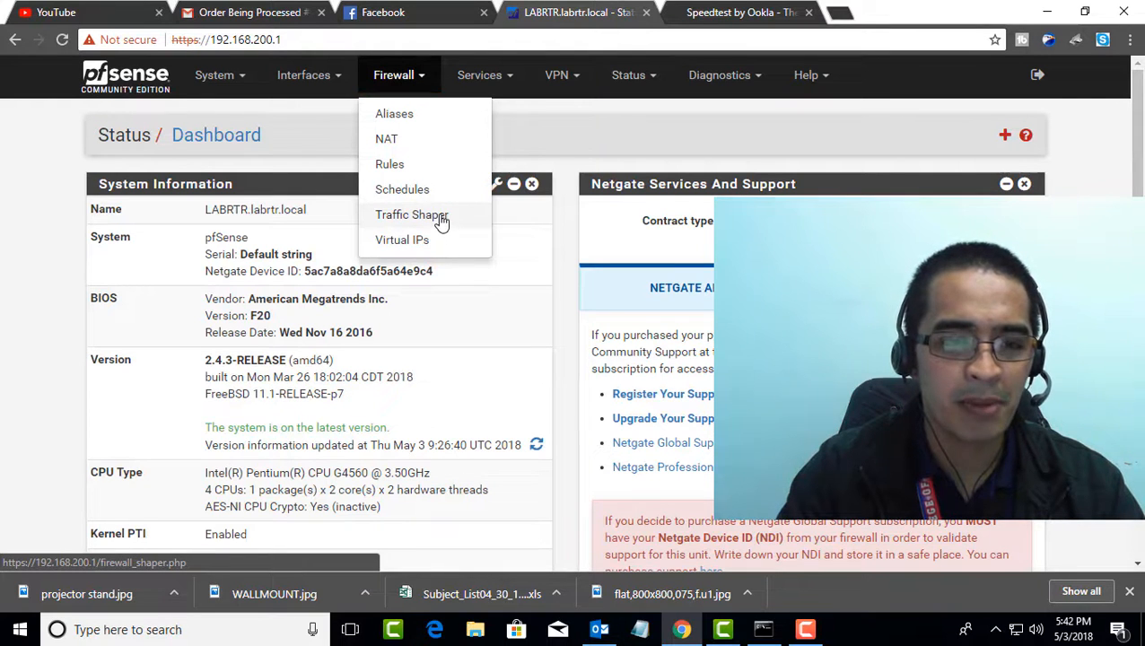
click(292, 199)
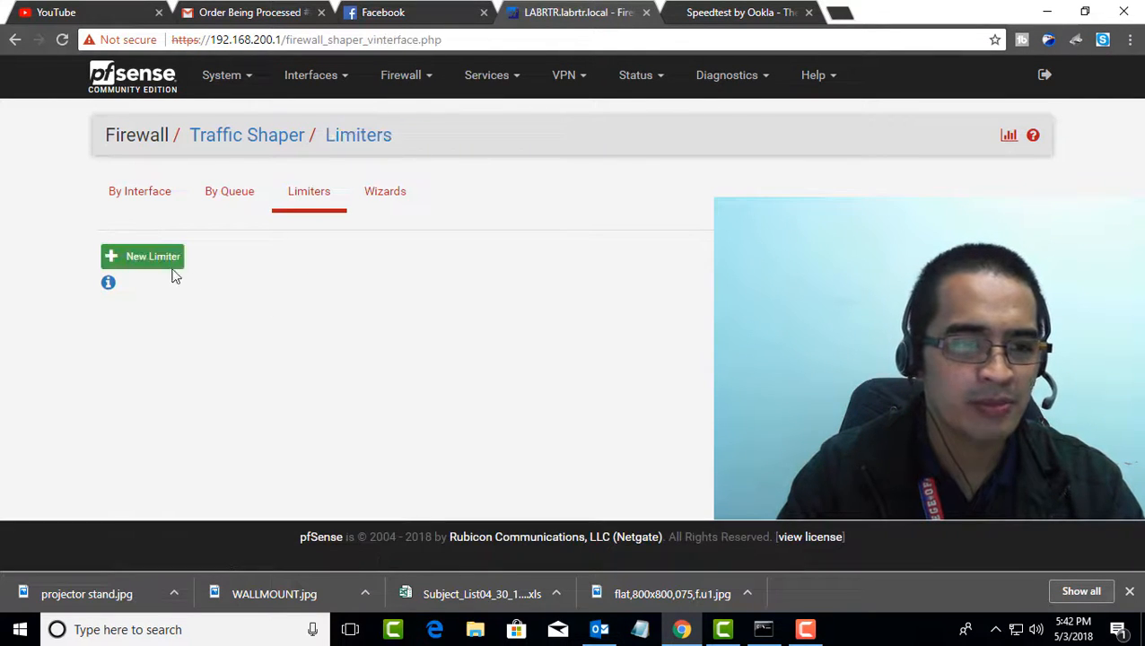
click(167, 258)
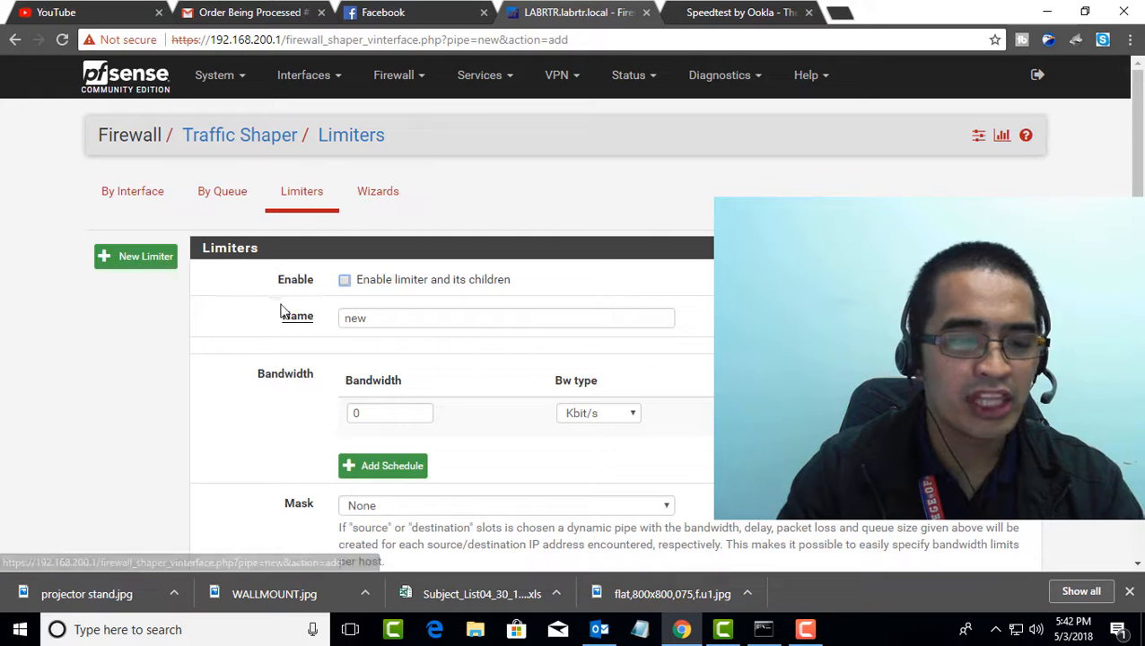
Enable the new limiter and its children, and name it 3MBLIMITIN
click(344, 280)
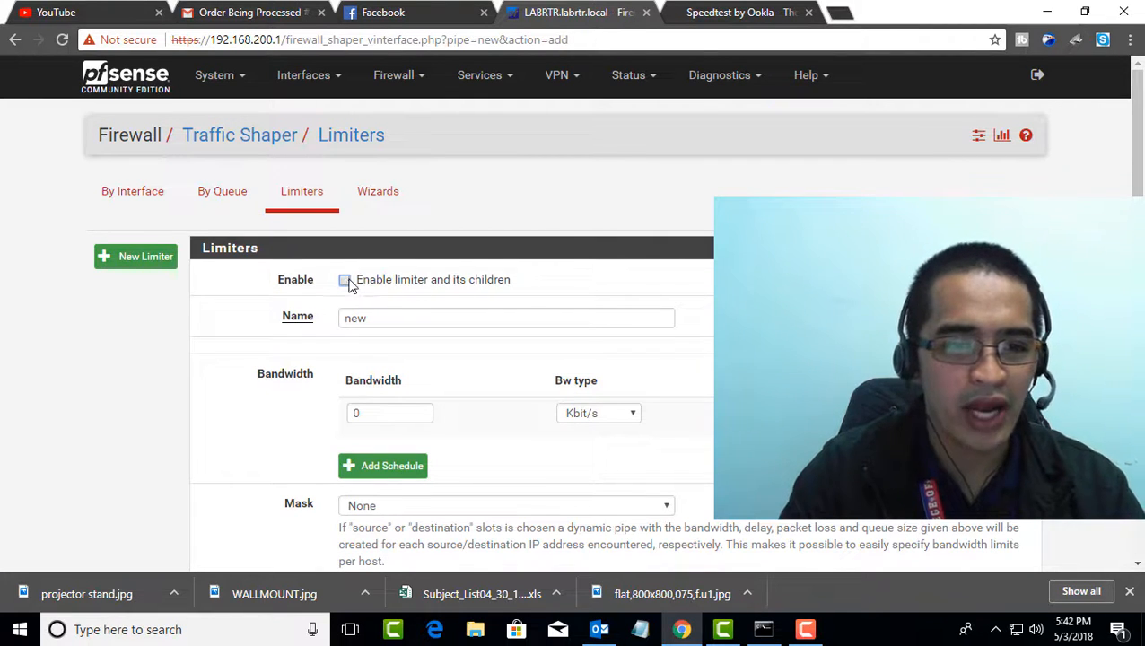
key(Tab)
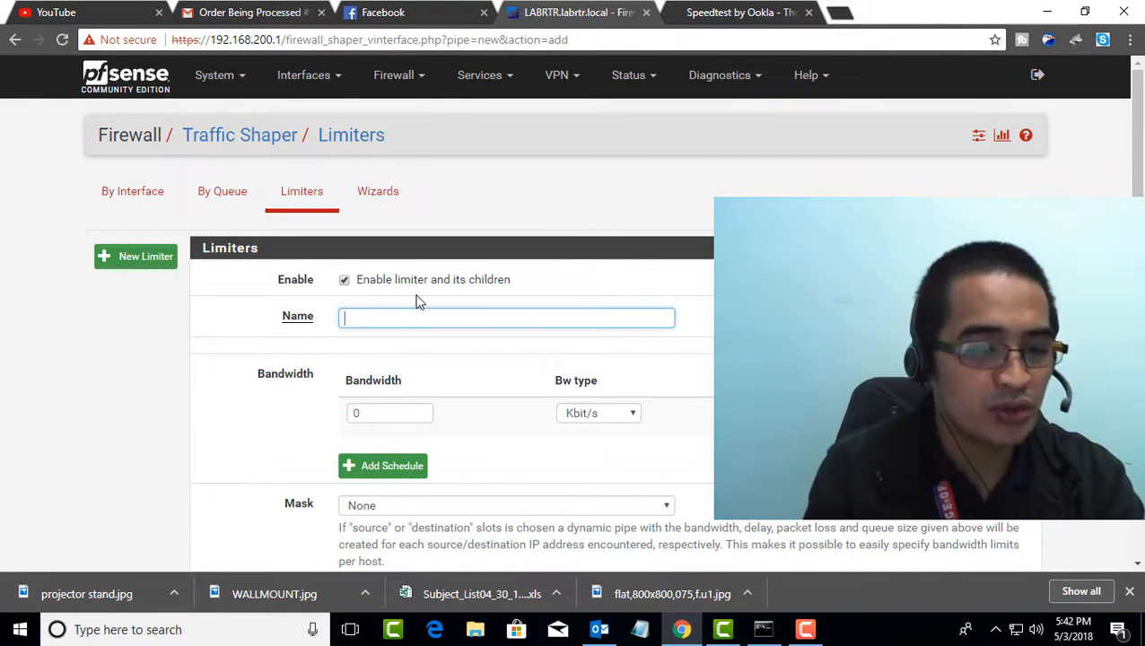
text(3MBLIMI)
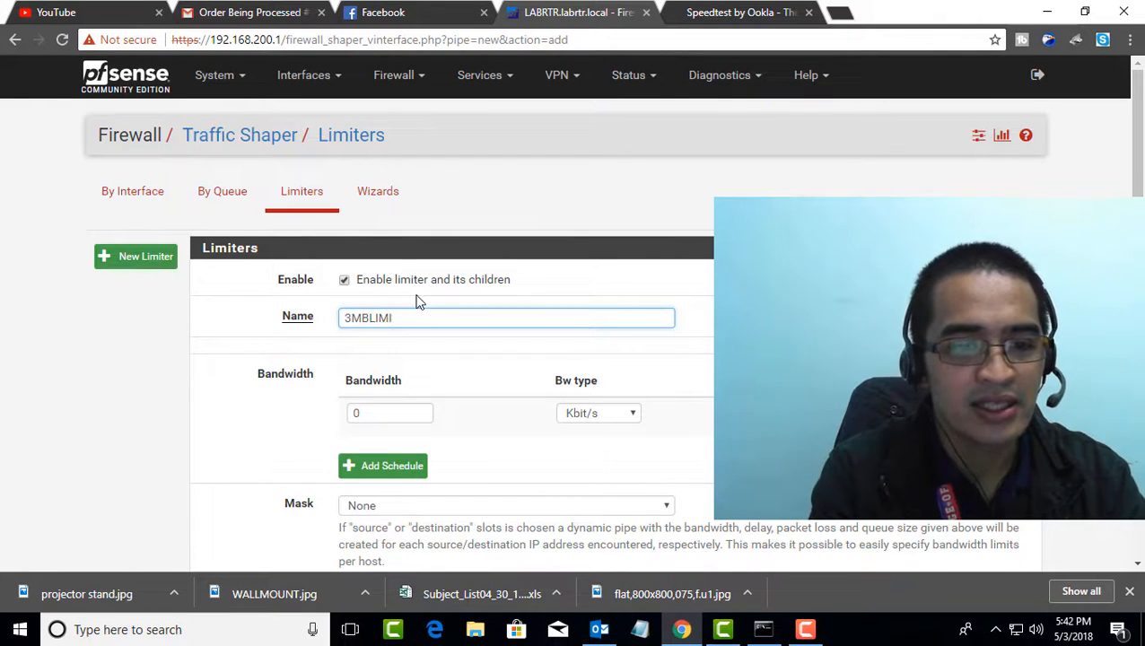
text(TIN)
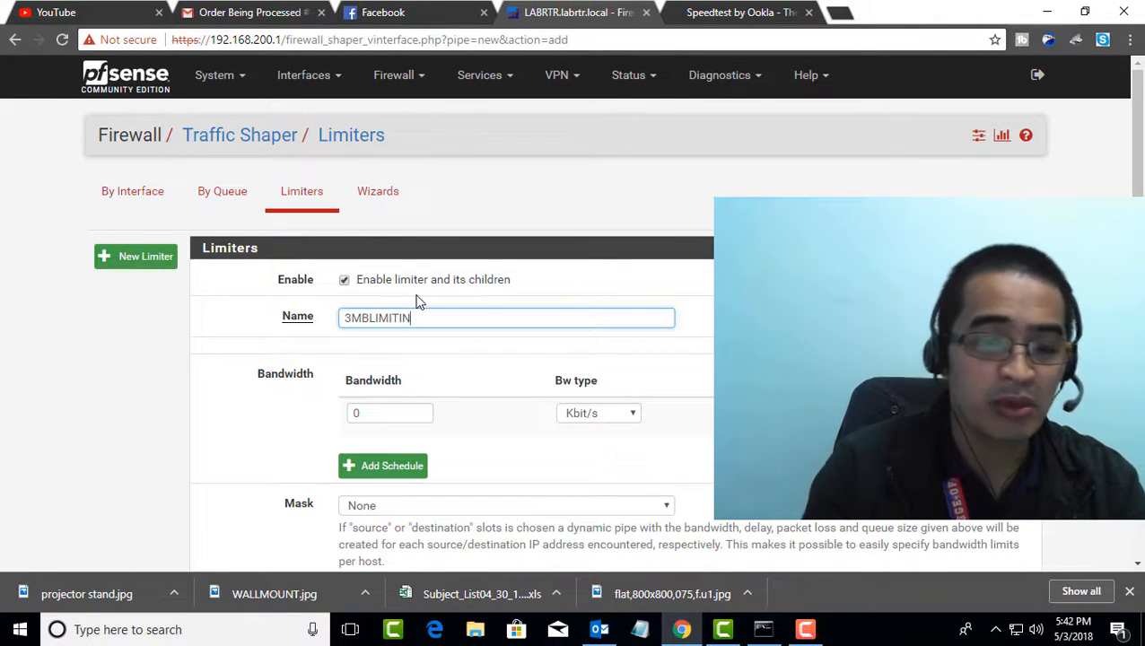
Set the 3MBLIMITIN bandwidth to 3 Mbit/s, then save the limiter and apply the changes
click(366, 413)
text(3)
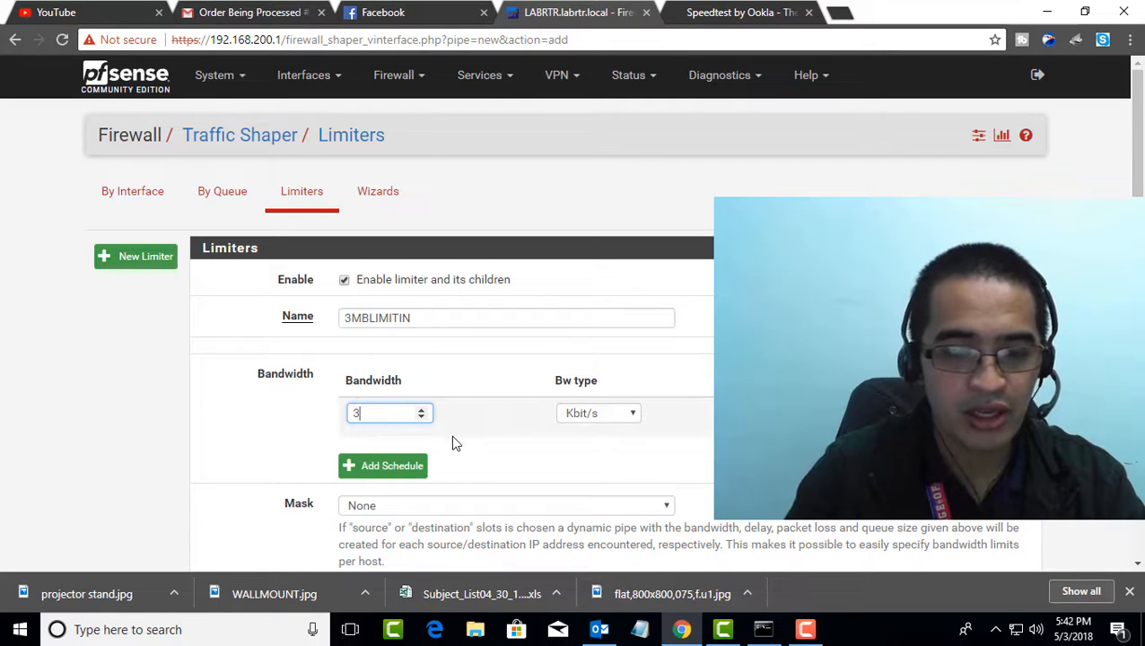
click(597, 413)
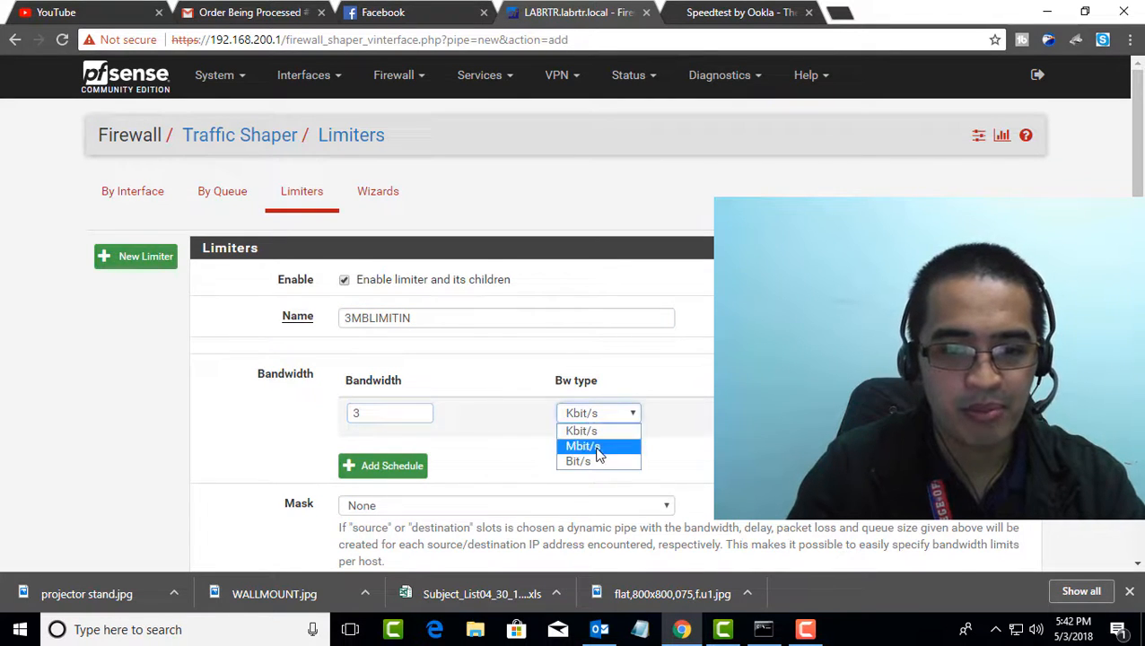
click(587, 444)
scroll(453, 430, down, 2)
scroll(453, 430, down, 4)
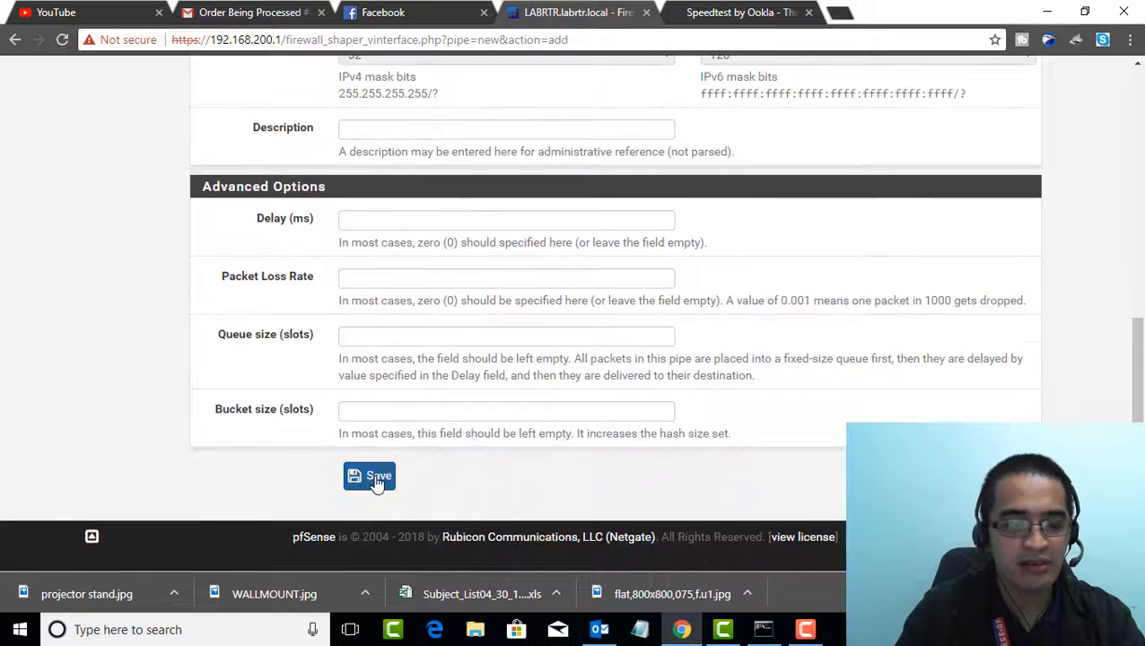
click(380, 478)
click(942, 201)
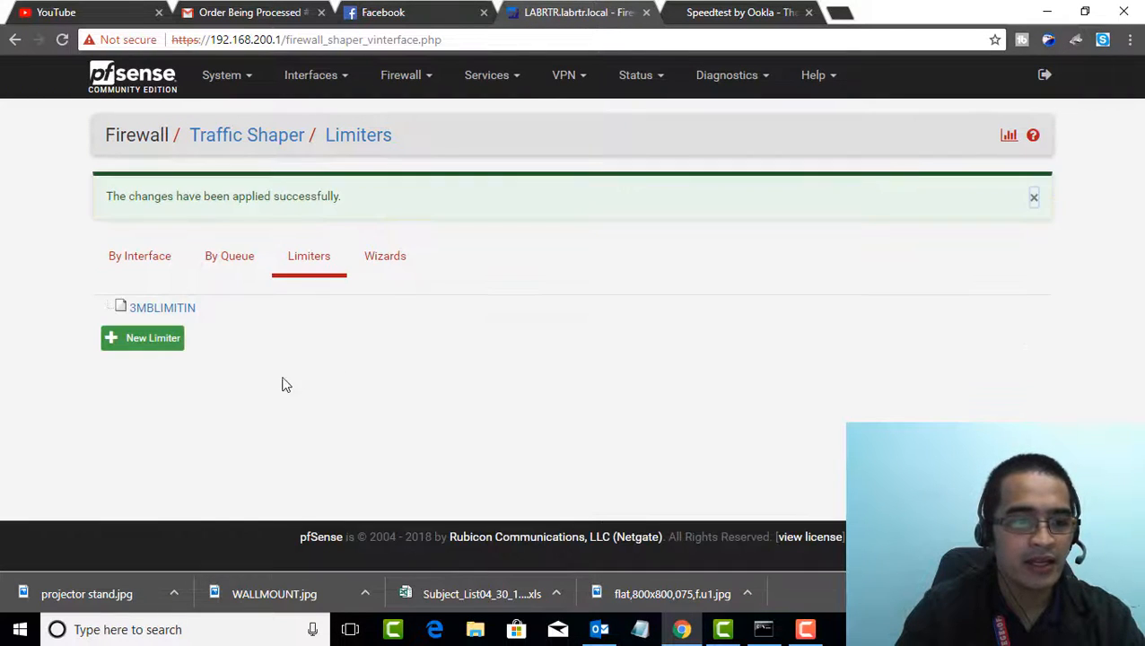
Start a second limiter, enabled and named 3MBLIMITOUT, and try to save it
click(147, 340)
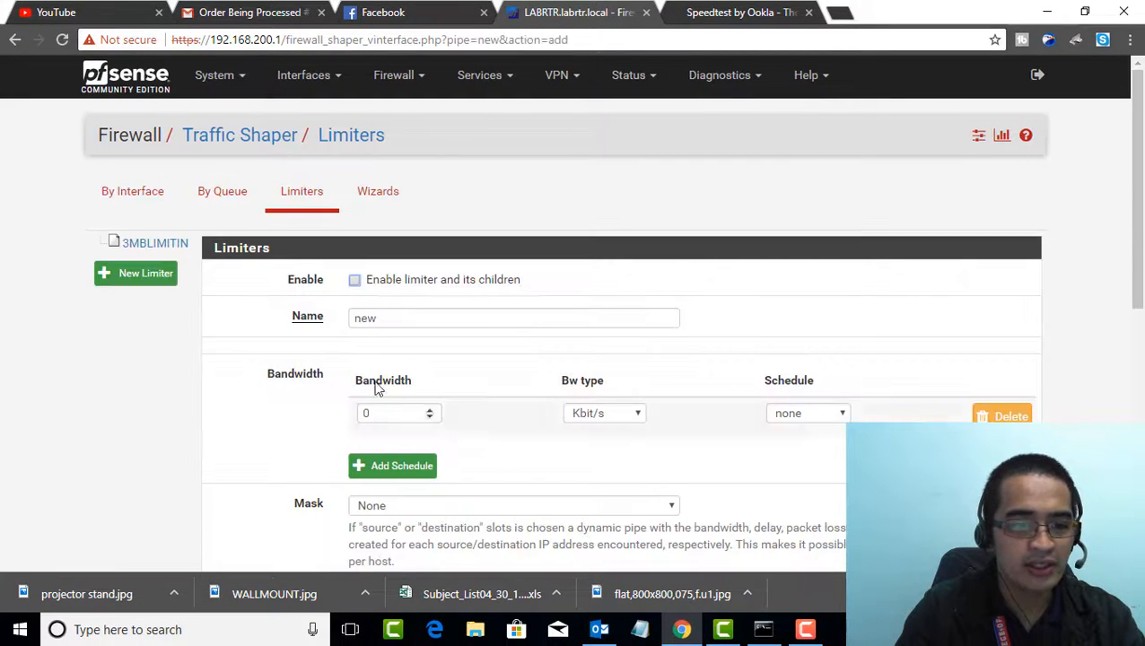
double_click(387, 317)
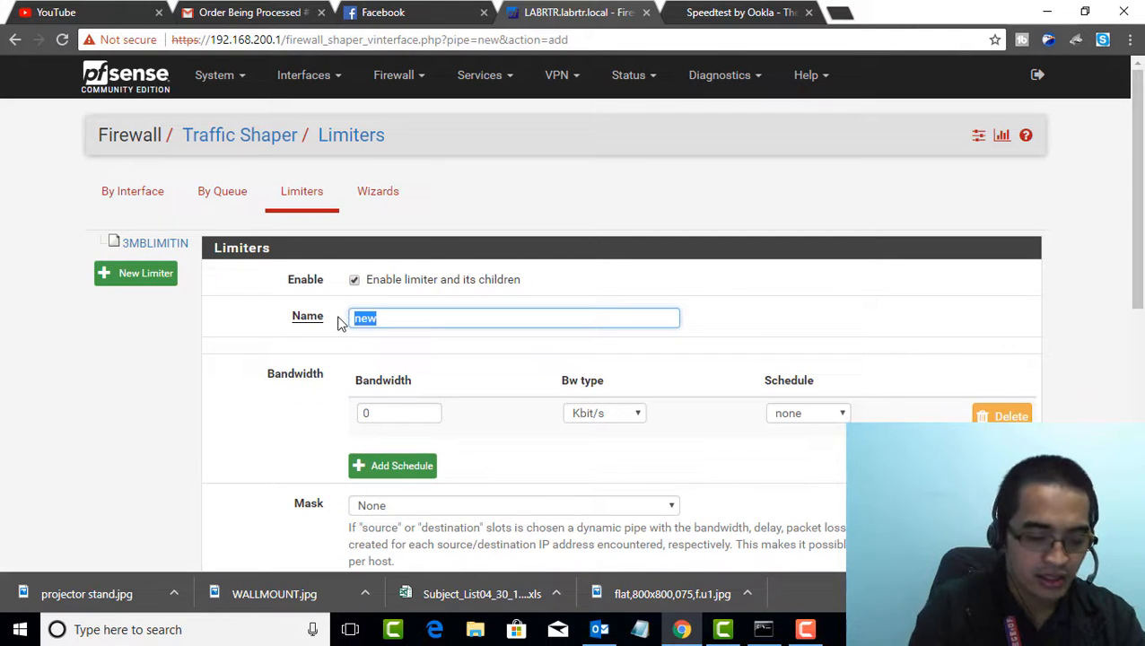
text(3MB)
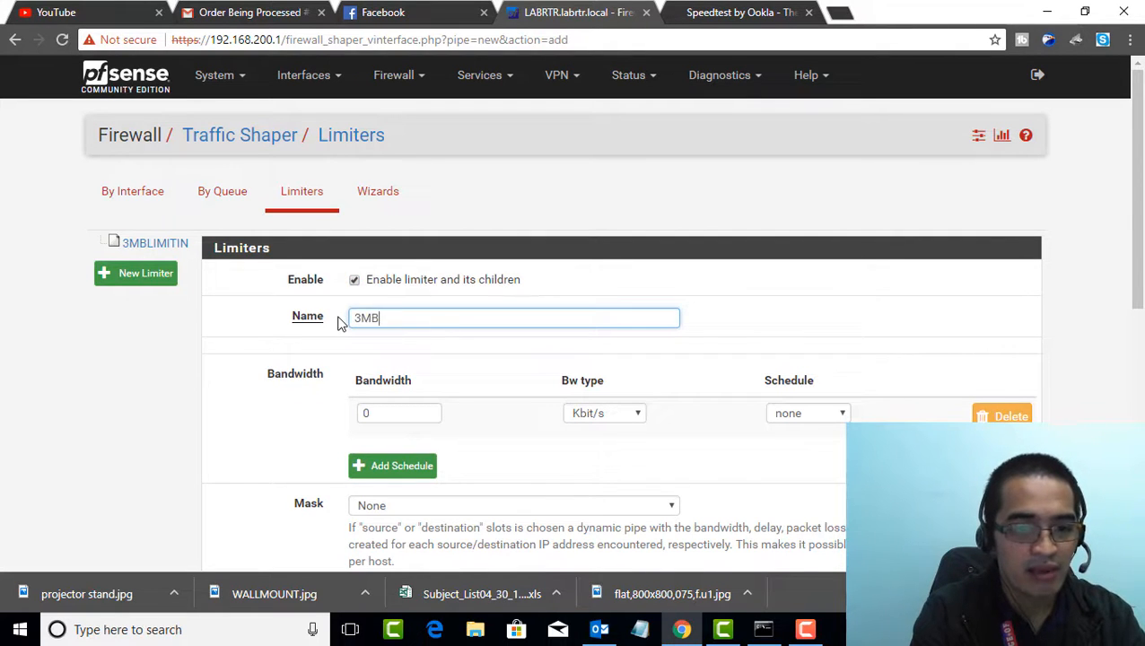
text(LIMI)
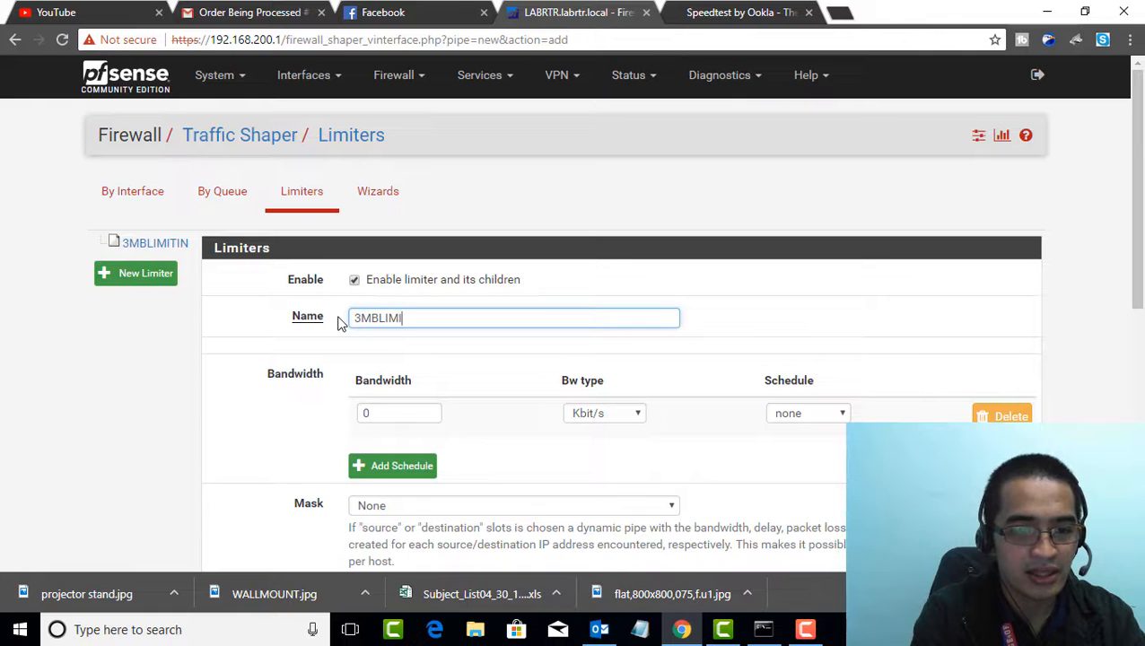
text(TOUT)
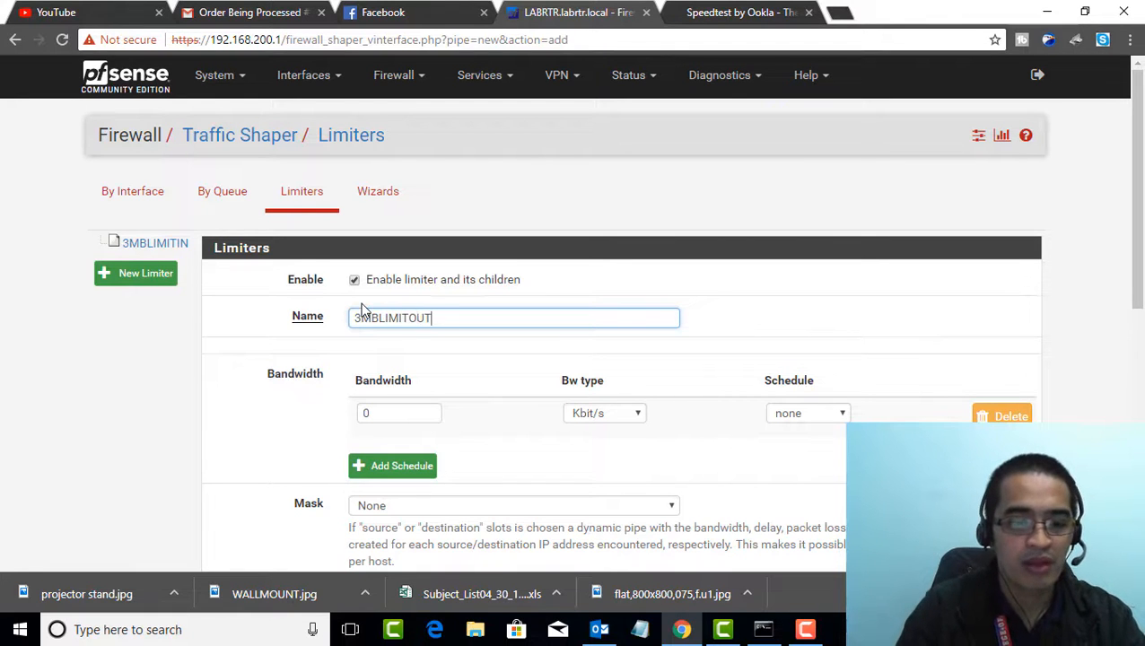
scroll(450, 345, down, 6)
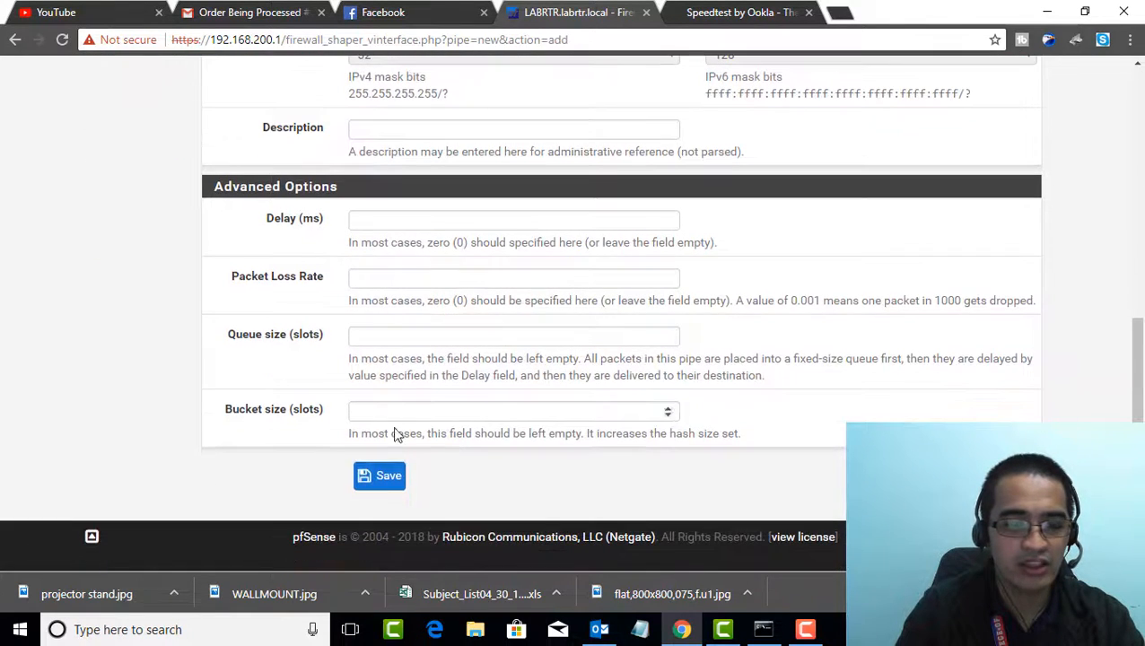
click(389, 475)
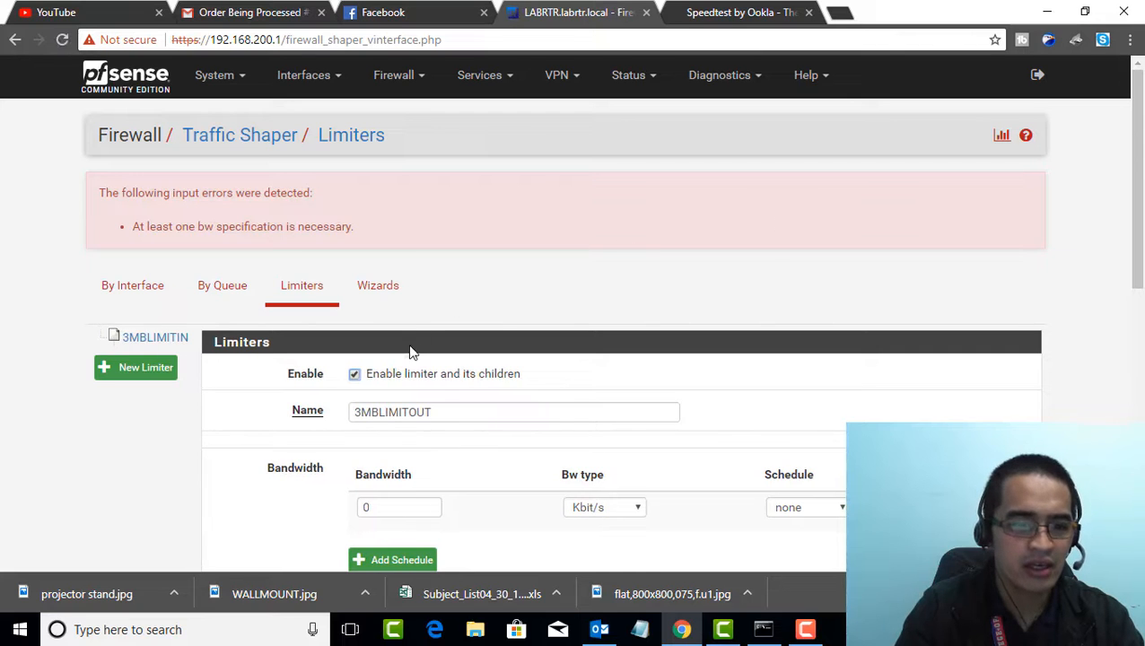
Set the 3MBLIMITOUT bandwidth to 3 Mbit/s, then save the limiter and apply the changes
double_click(409, 507)
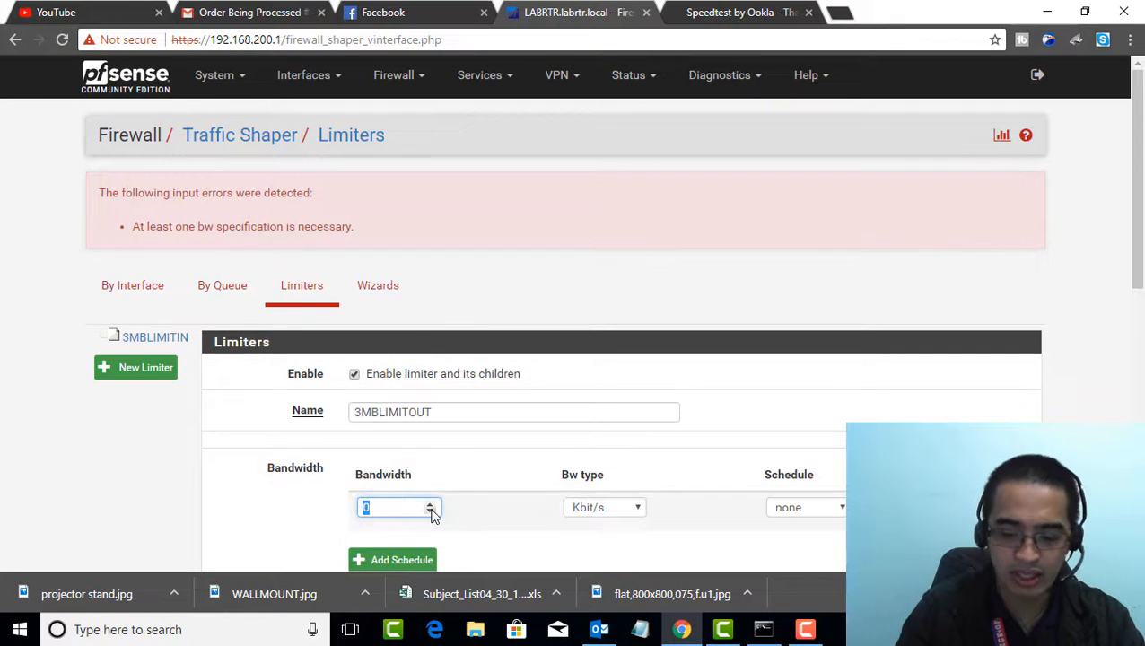
text(3)
click(608, 506)
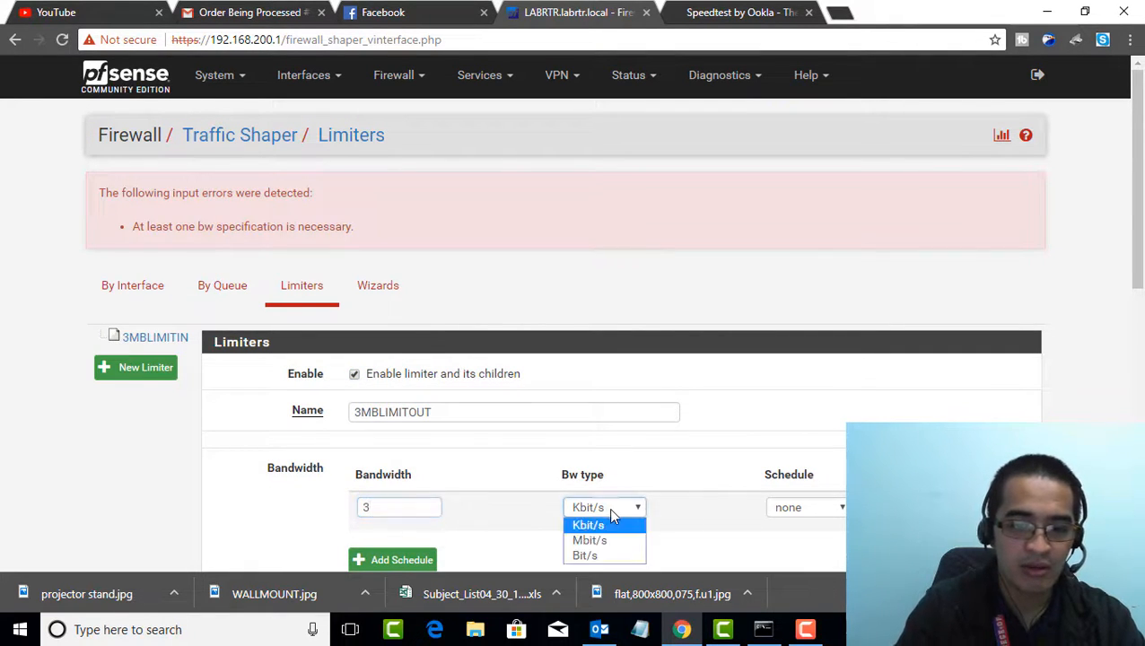
click(601, 535)
scroll(617, 502, down, 7)
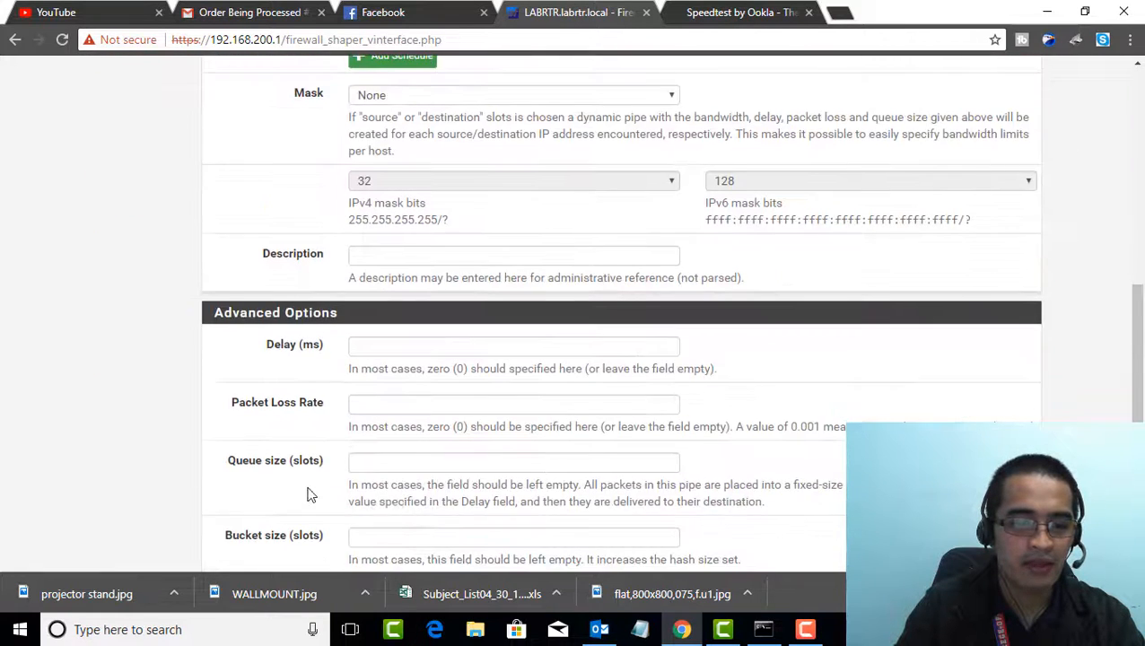
click(376, 483)
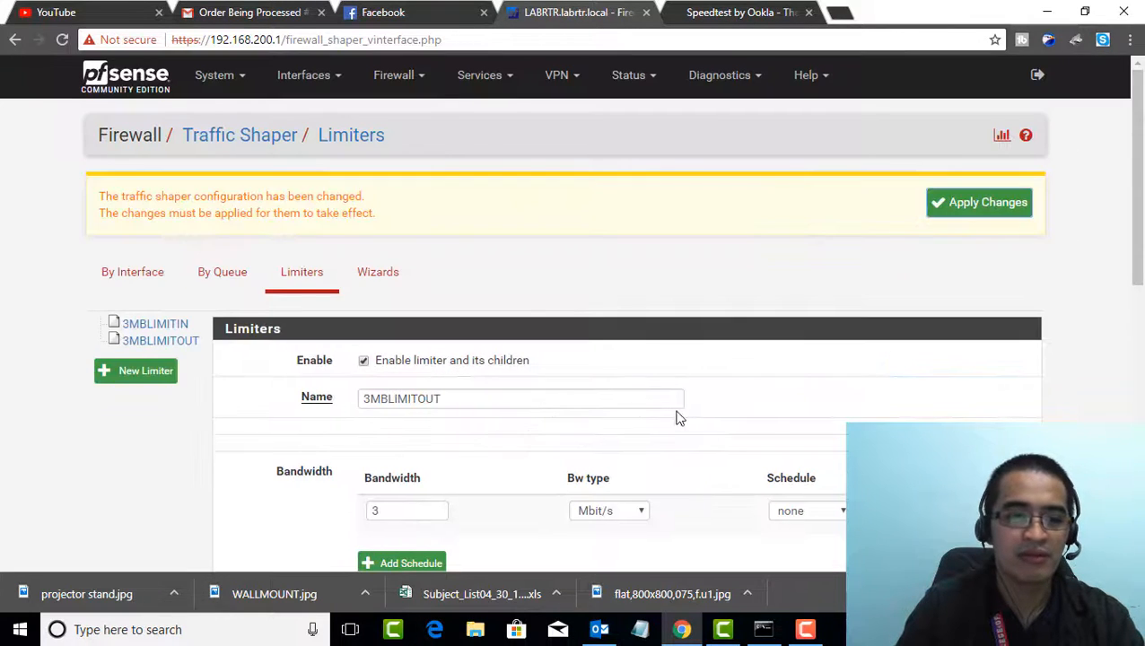
click(956, 205)
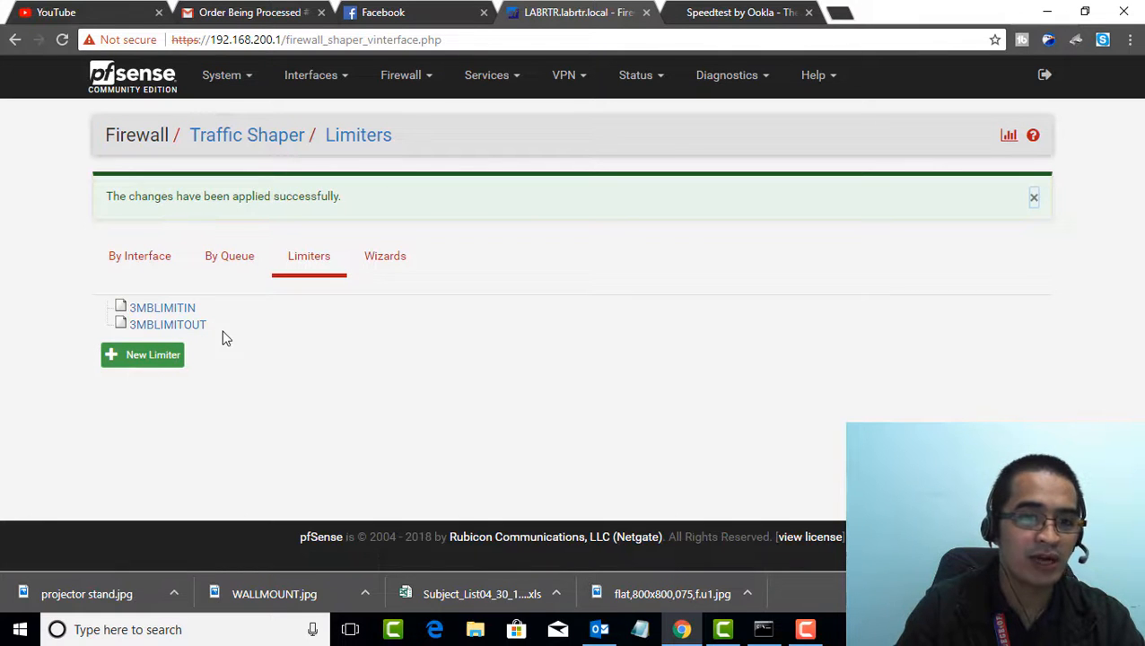
Add a new firewall rule at the top of the LAN interface's rule list
click(403, 79)
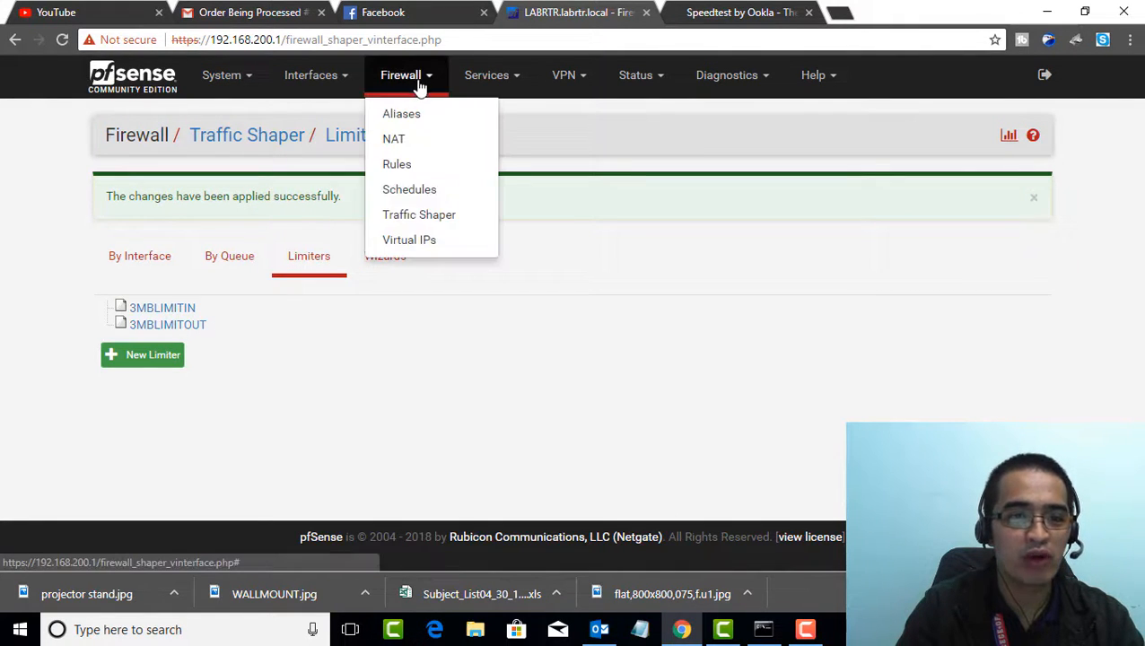
click(408, 167)
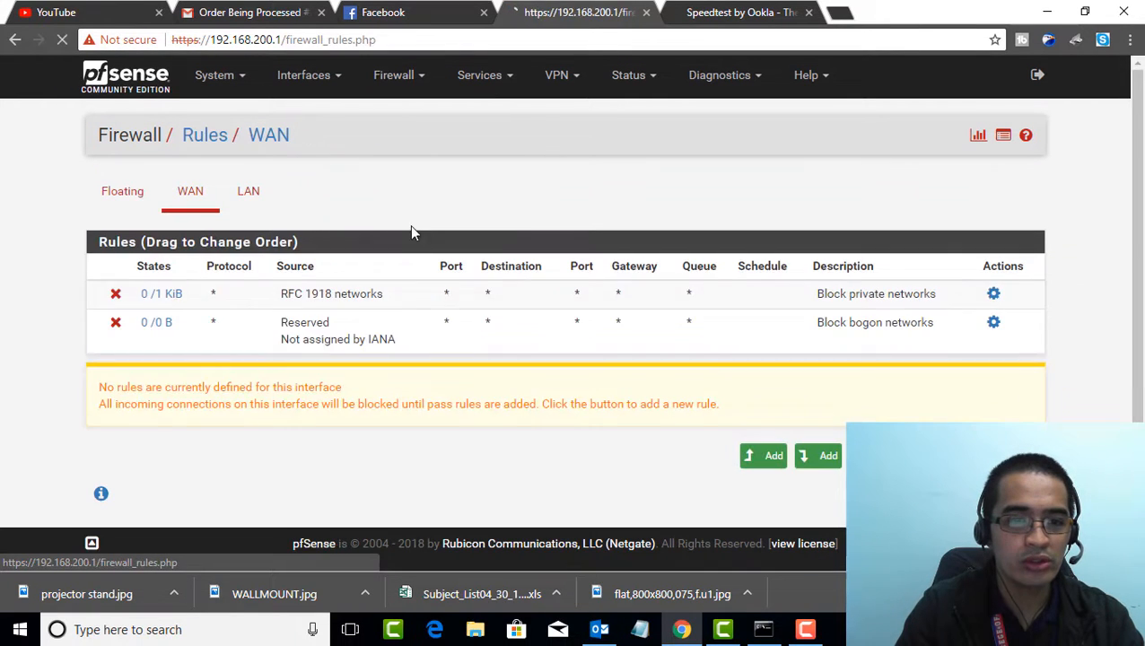
click(245, 199)
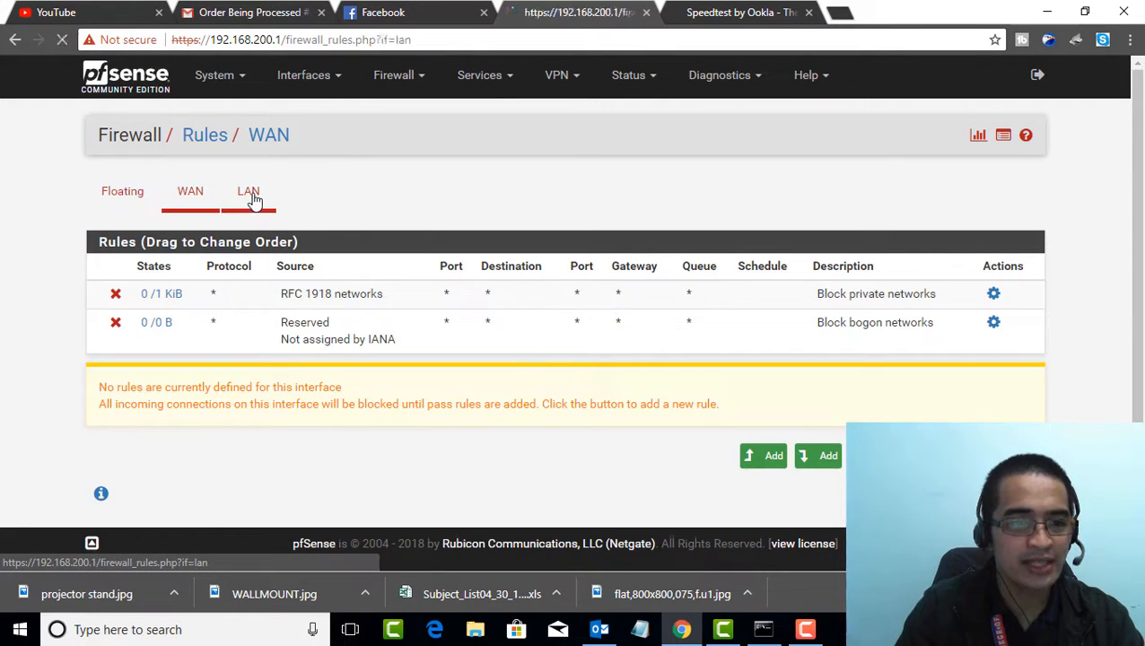
click(773, 413)
Set the new LAN rule's protocol to Any
scroll(769, 446, down, 1)
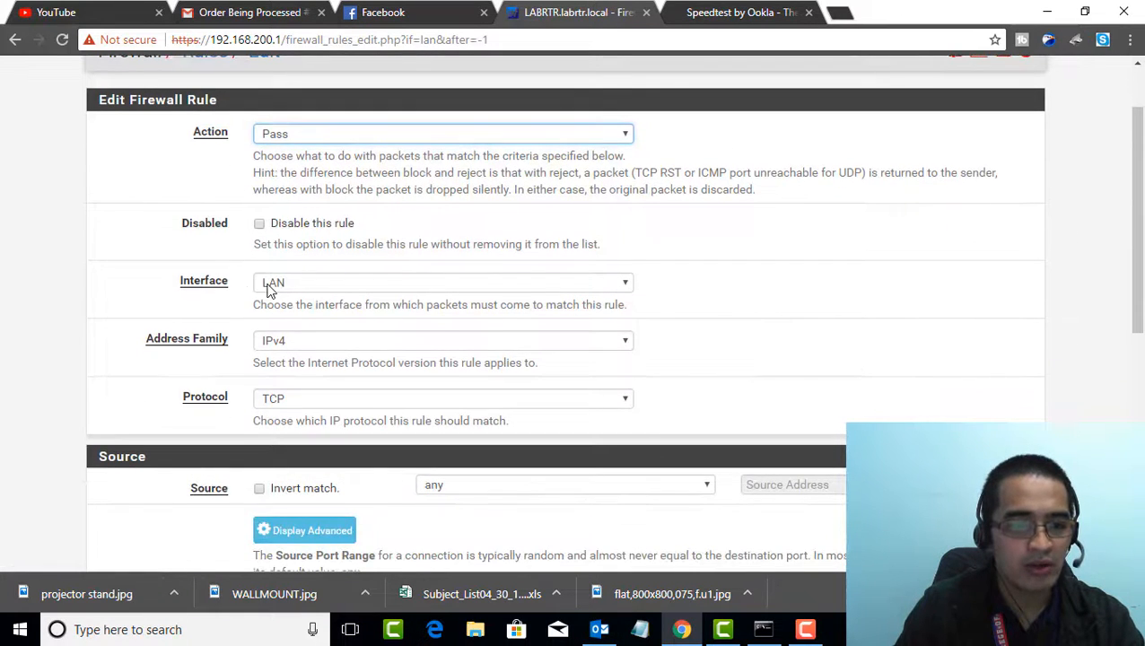
drag(175, 284, 232, 283)
scroll(217, 316, down, 1)
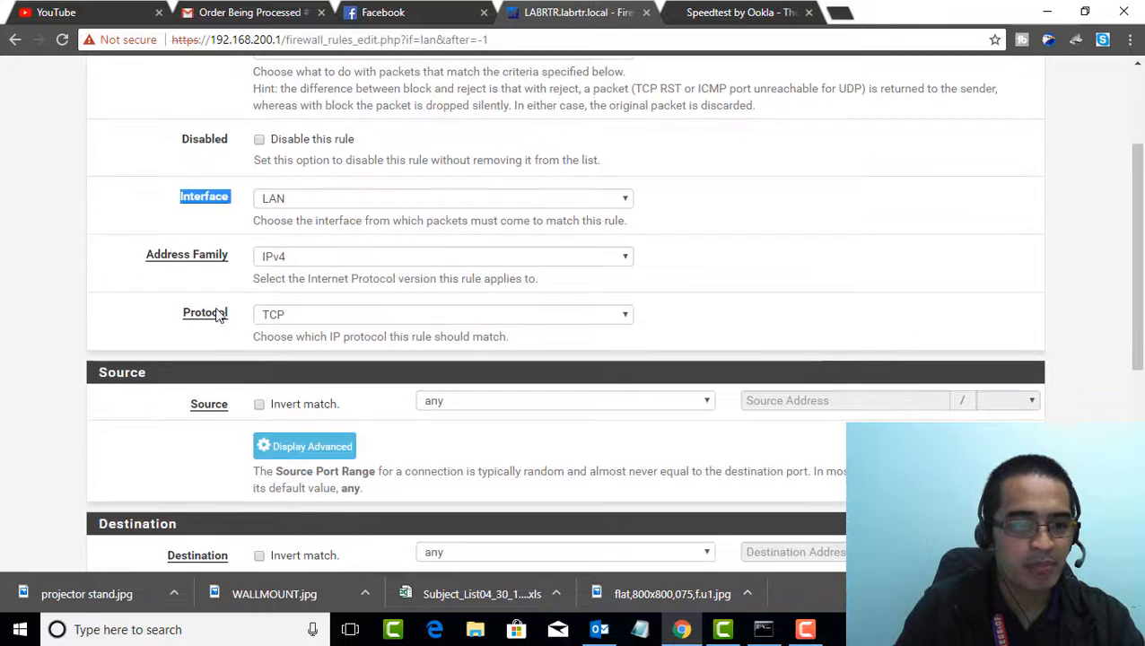
click(291, 309)
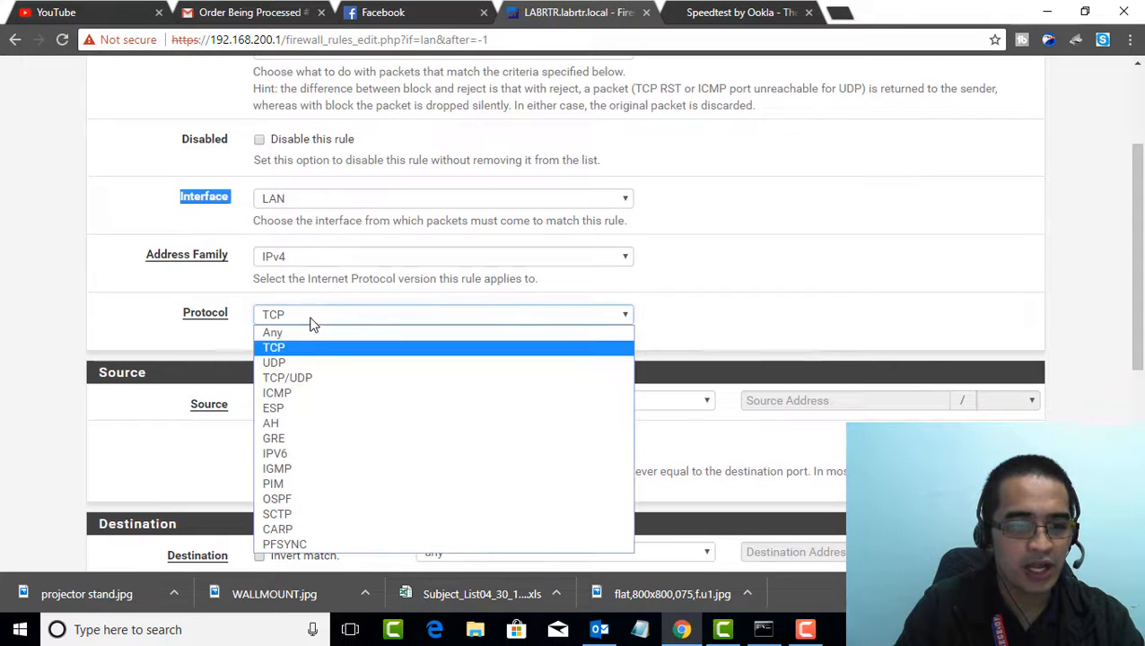
click(296, 329)
scroll(615, 357, down, 2)
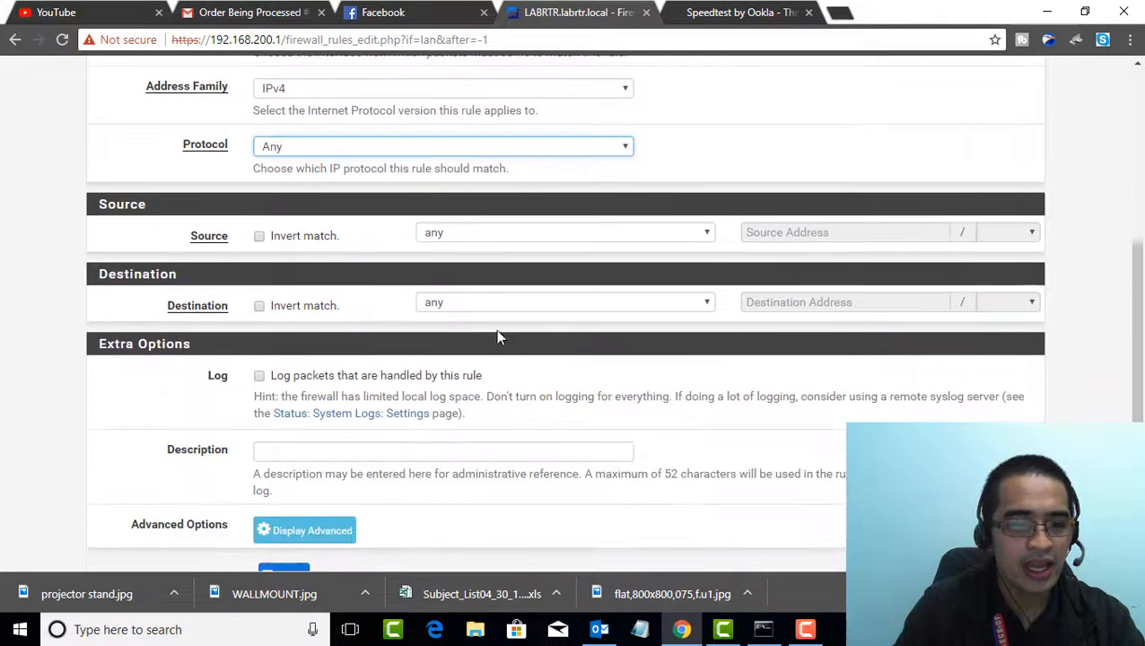
click(488, 232)
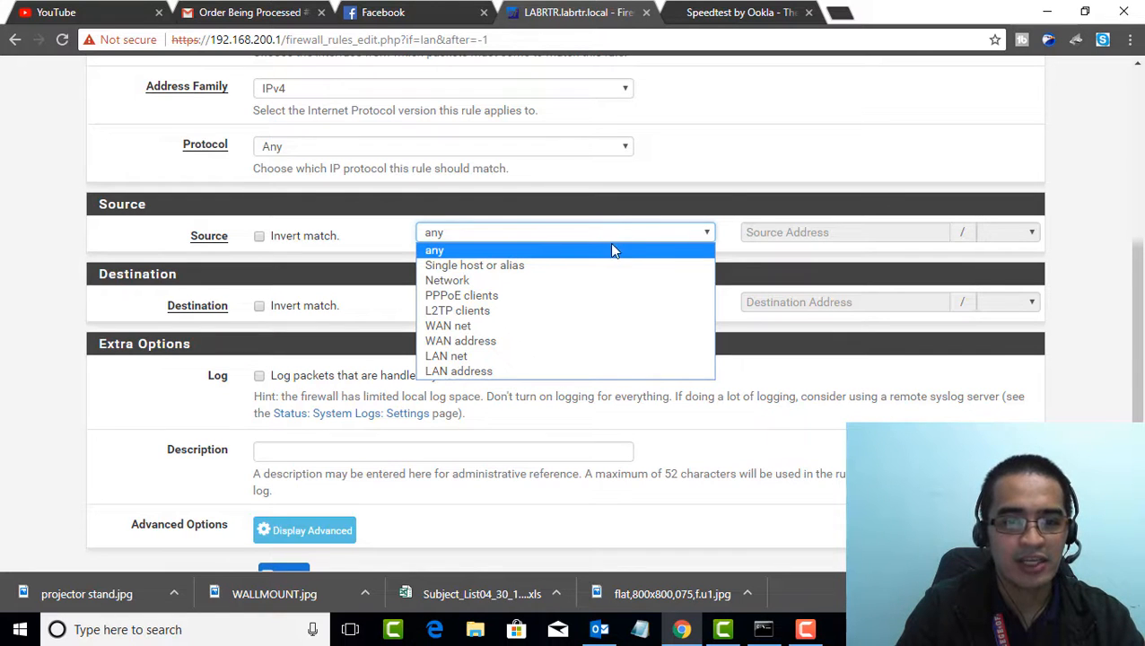
click(588, 216)
scroll(587, 256, up, 4)
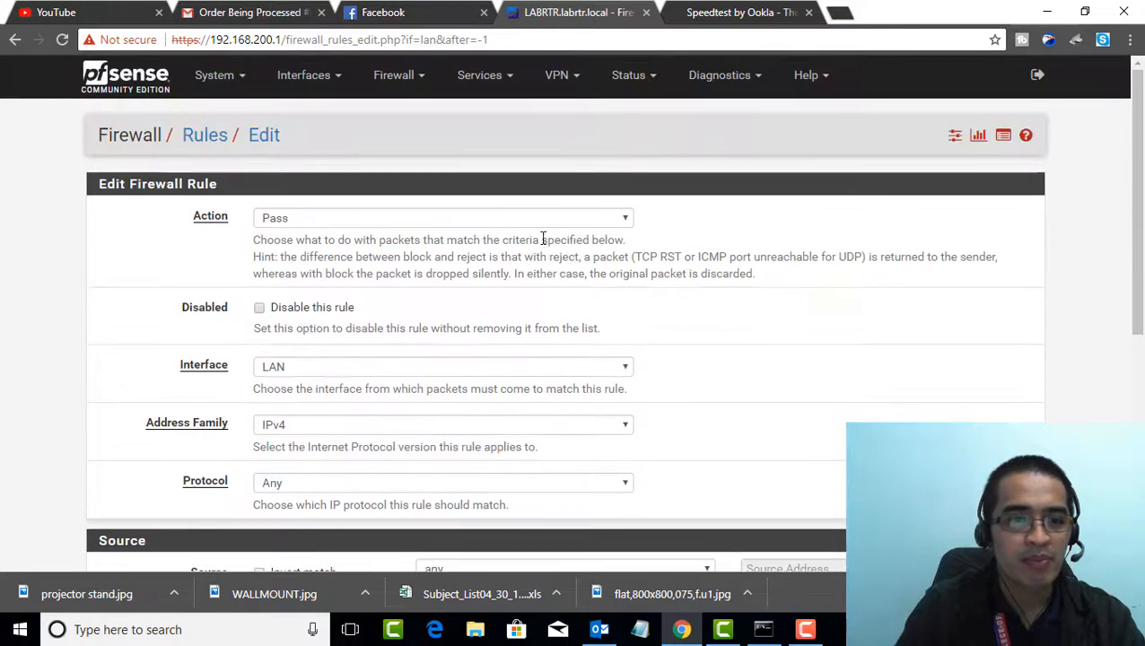
Start a new firewall IP alias named accounting with the description "office of accountants"
click(395, 76)
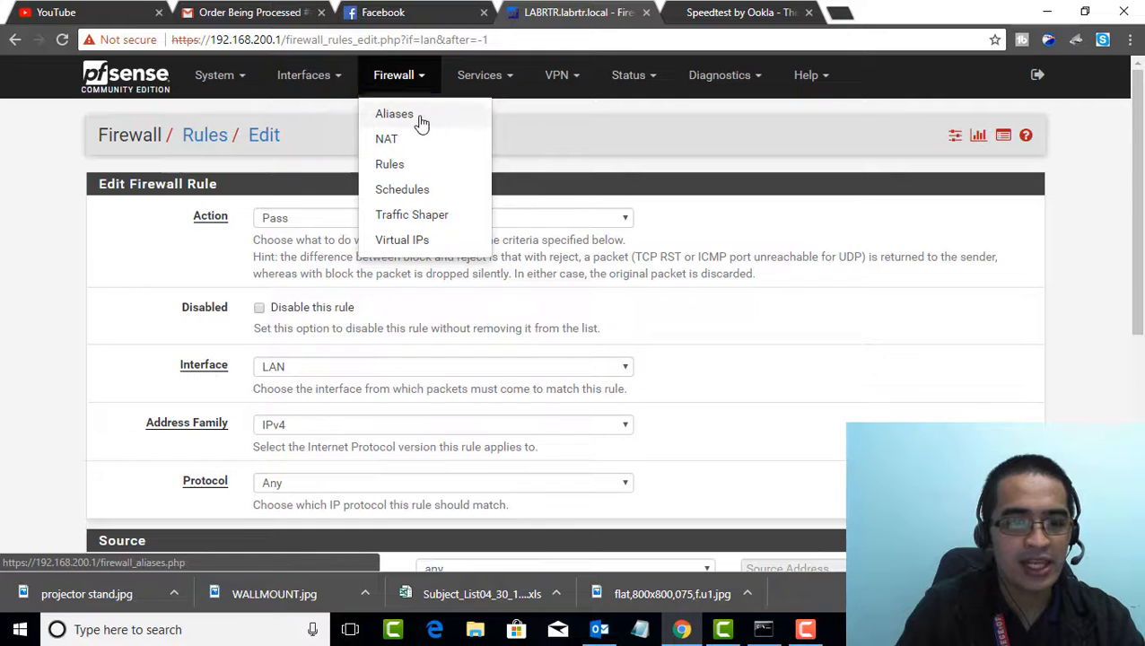
click(455, 120)
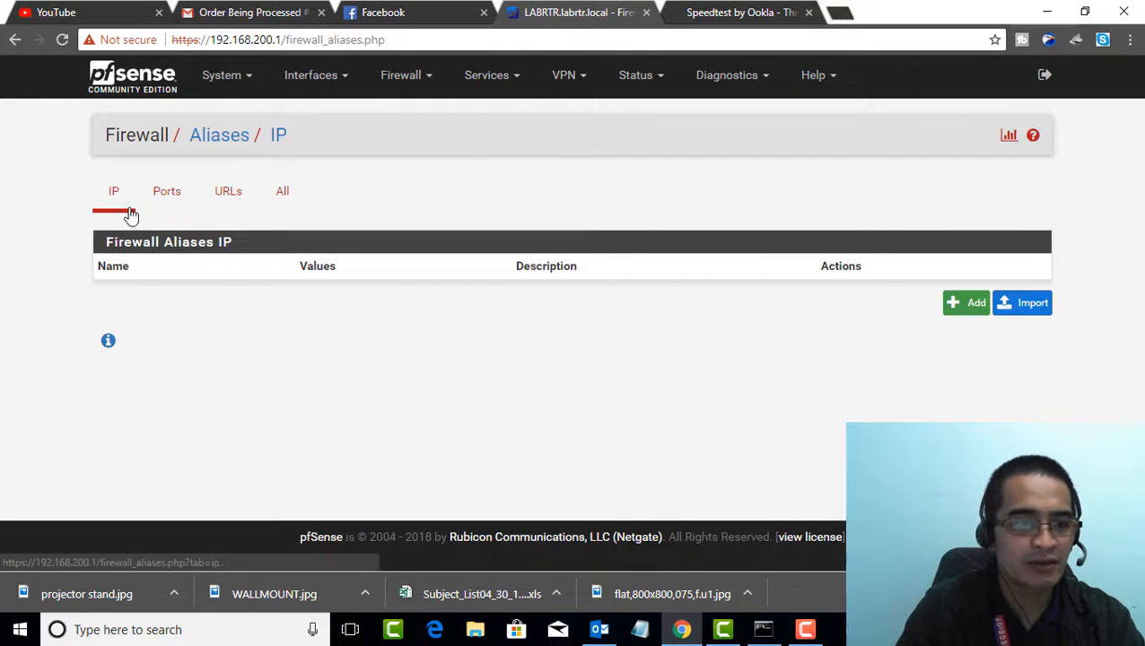
click(970, 305)
click(266, 218)
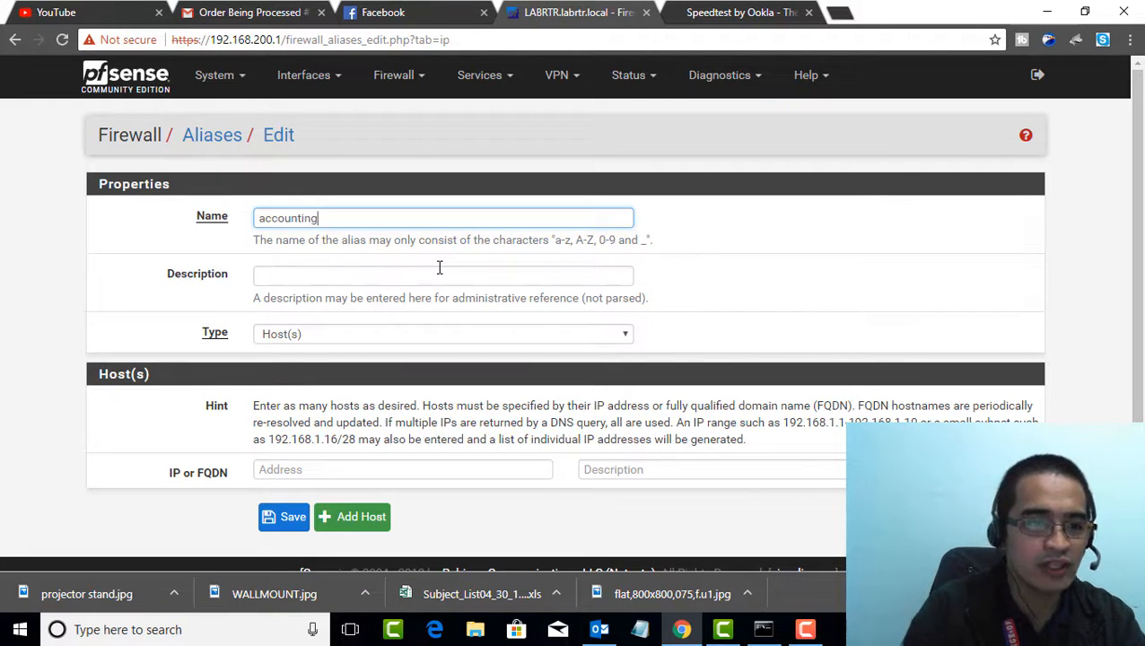
click(339, 278)
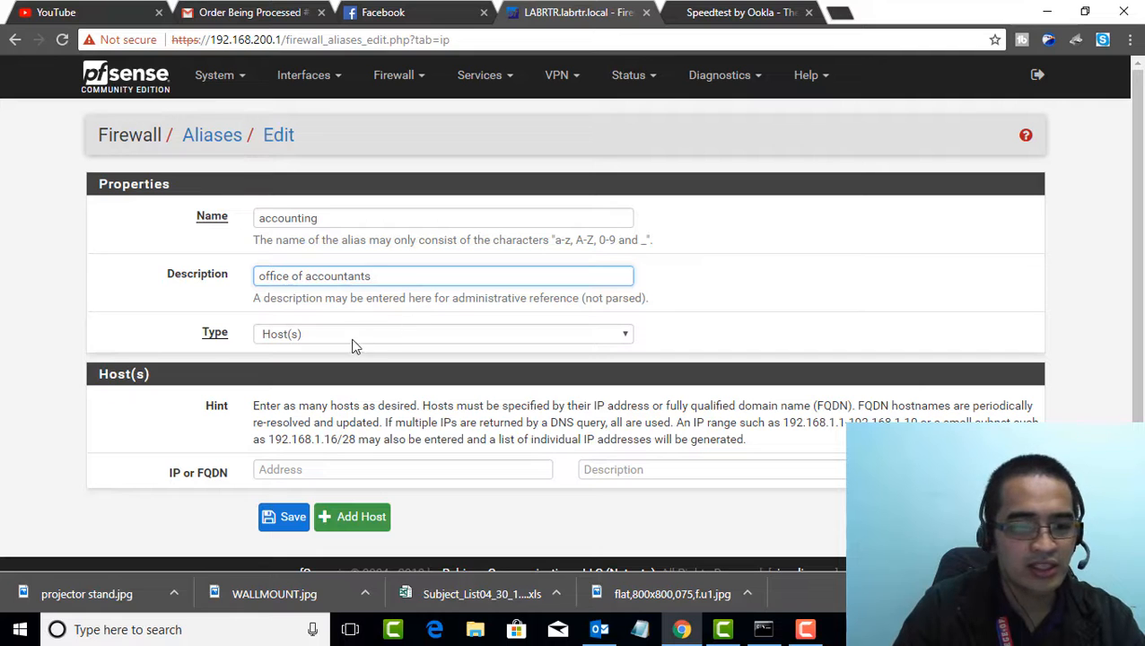
Enter 192.168.200.50 as the alias's first host, with the description "head"
scroll(366, 335, down, 1)
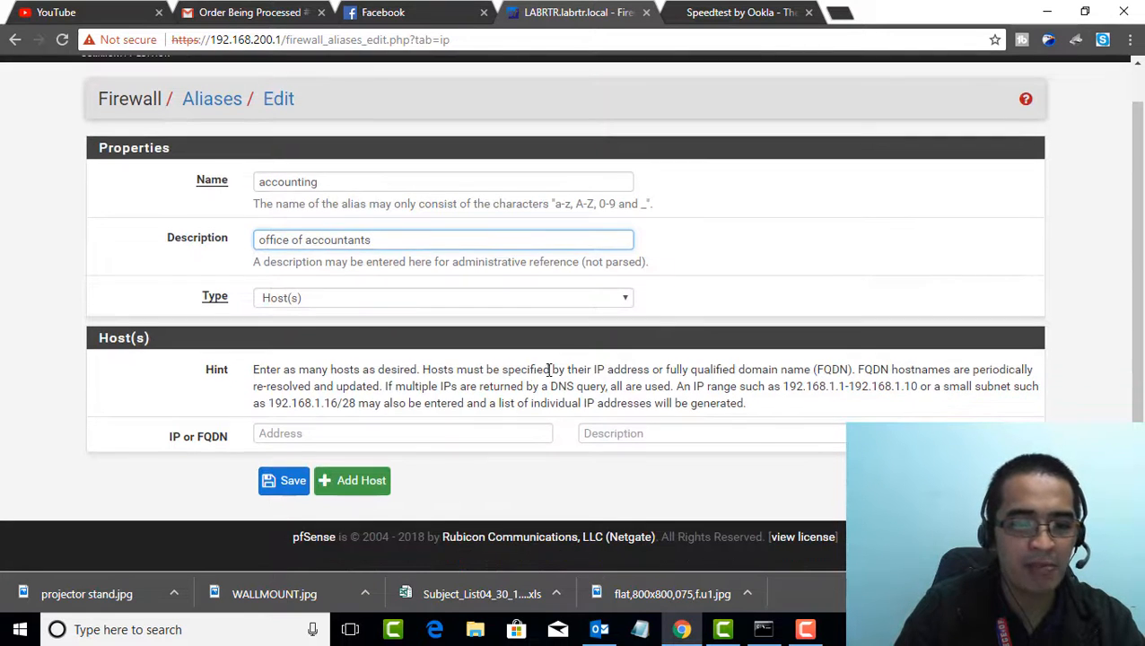
click(456, 433)
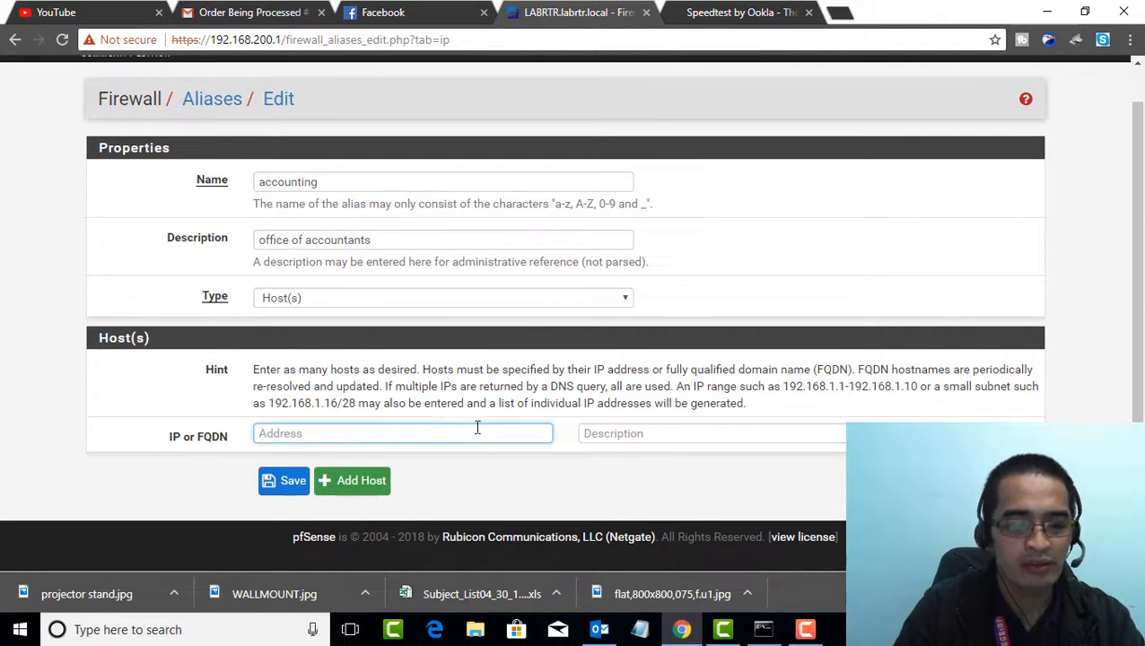
text(192.168.200.50)
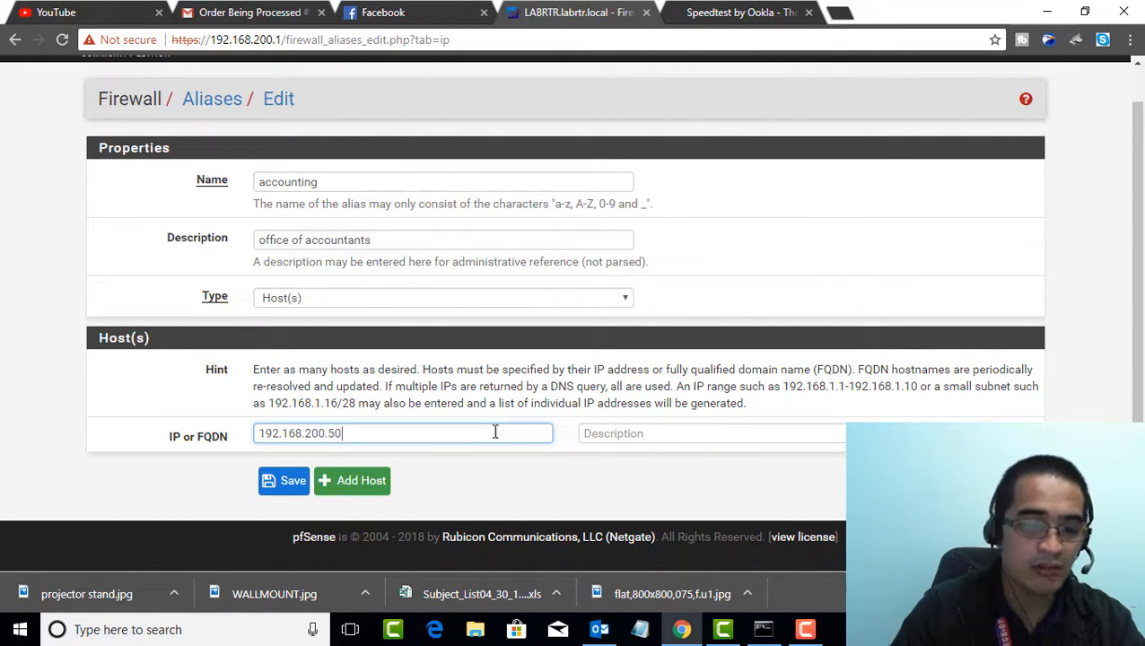
click(662, 434)
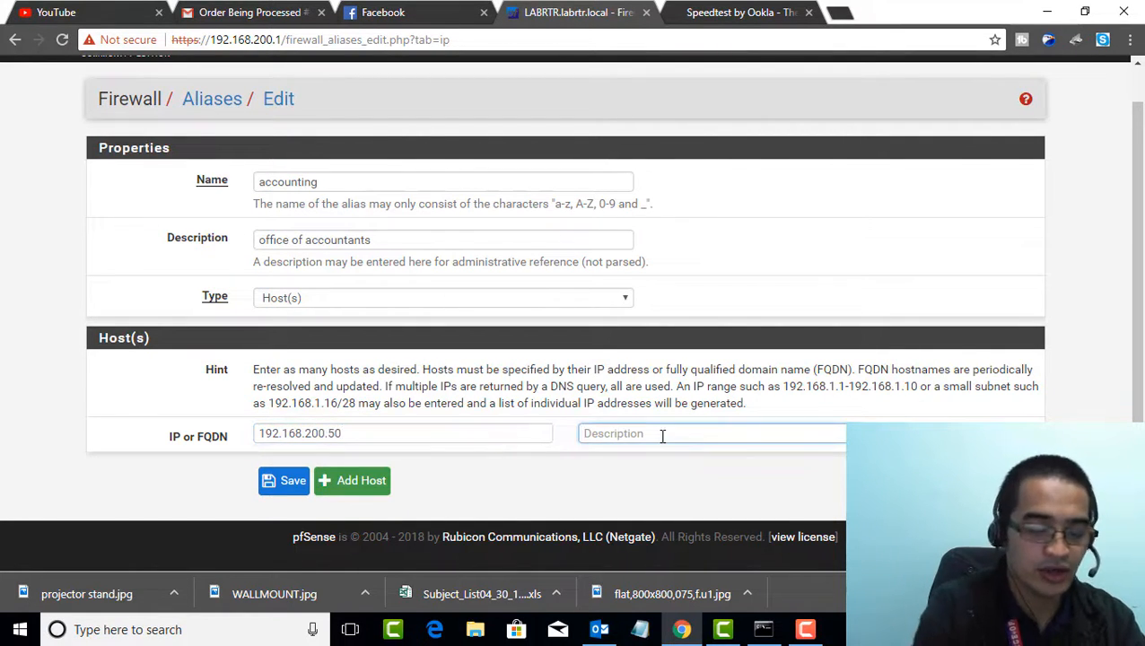
text(head)
Add a second host, 192.168.200.100, described as "me", then save the alias and apply the changes
click(358, 481)
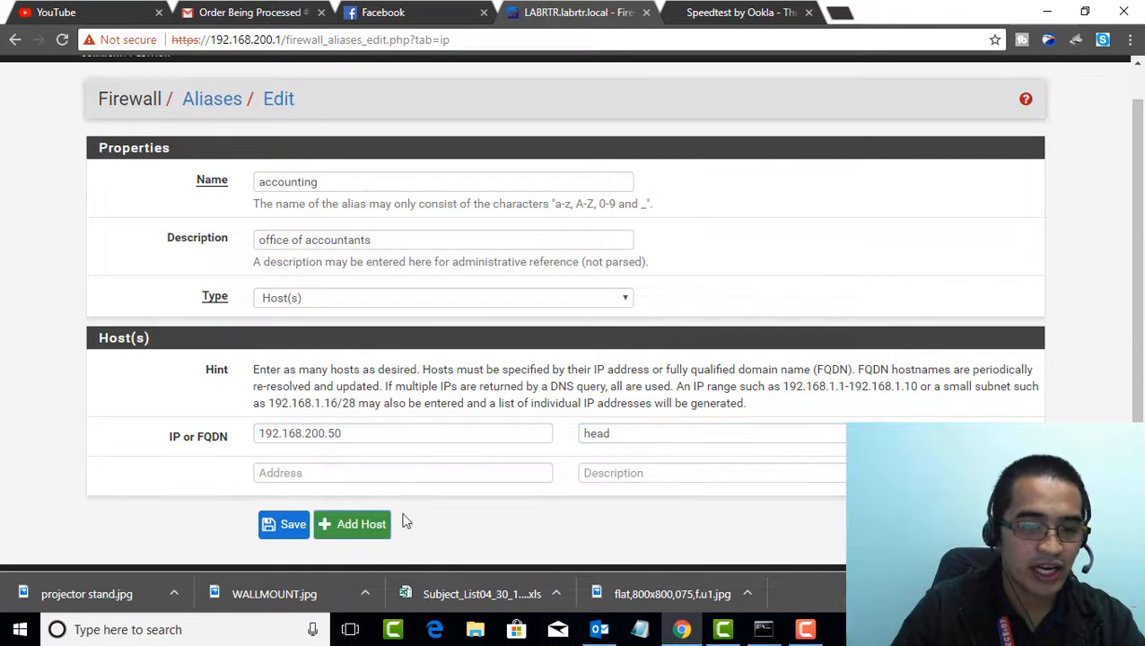
click(427, 468)
text(192.168.200.100)
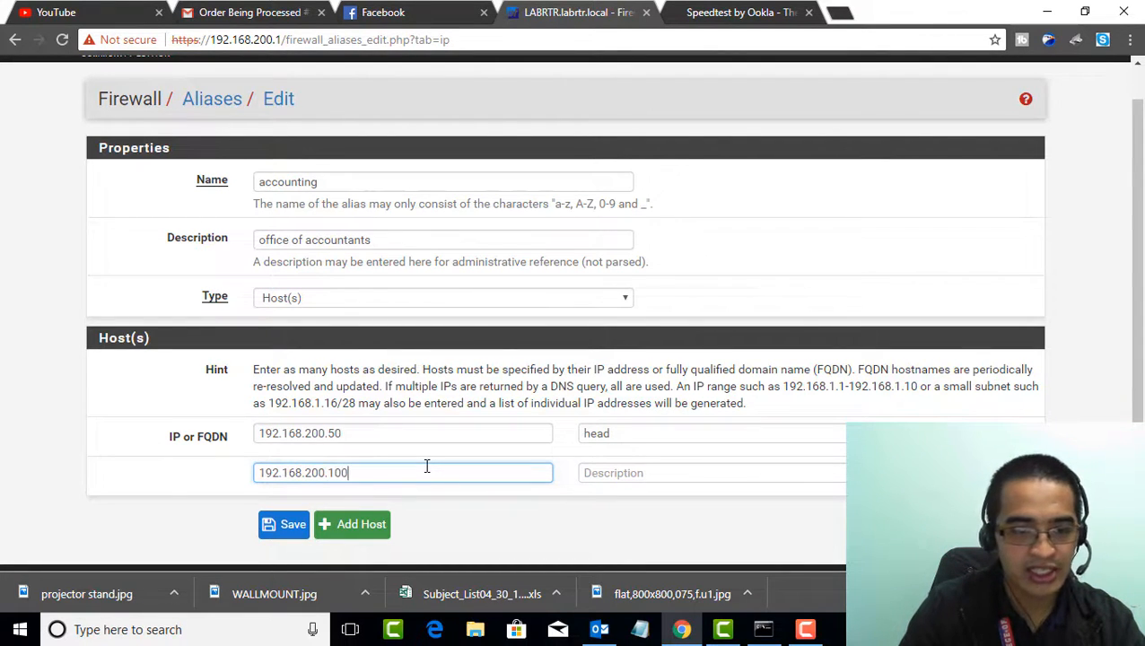
click(616, 472)
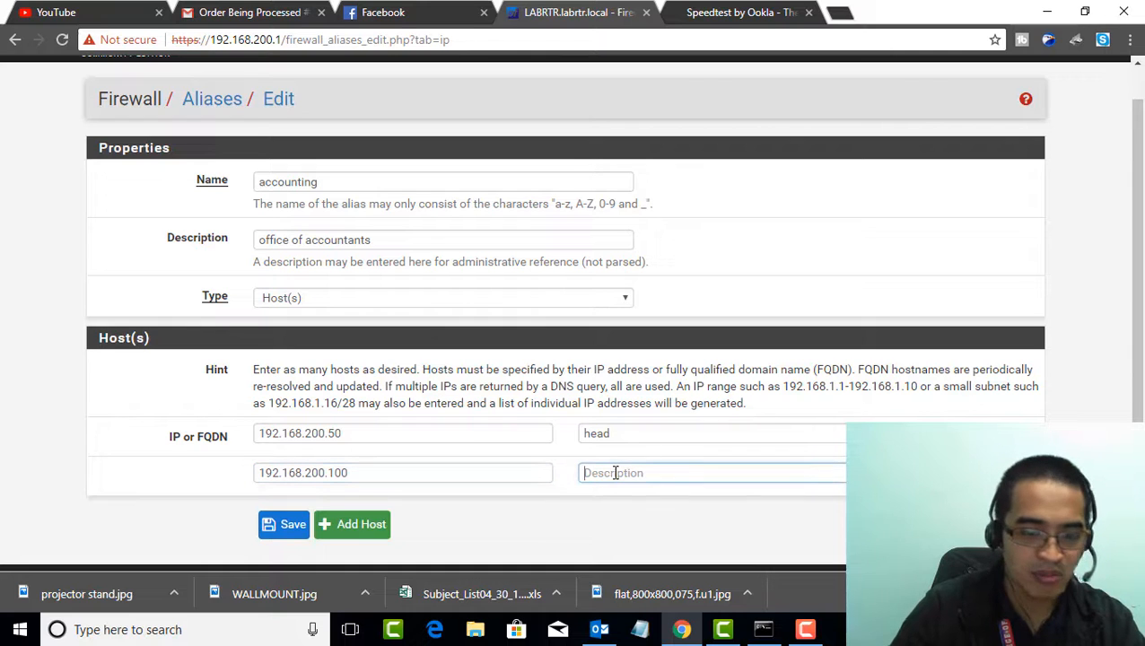
text(me)
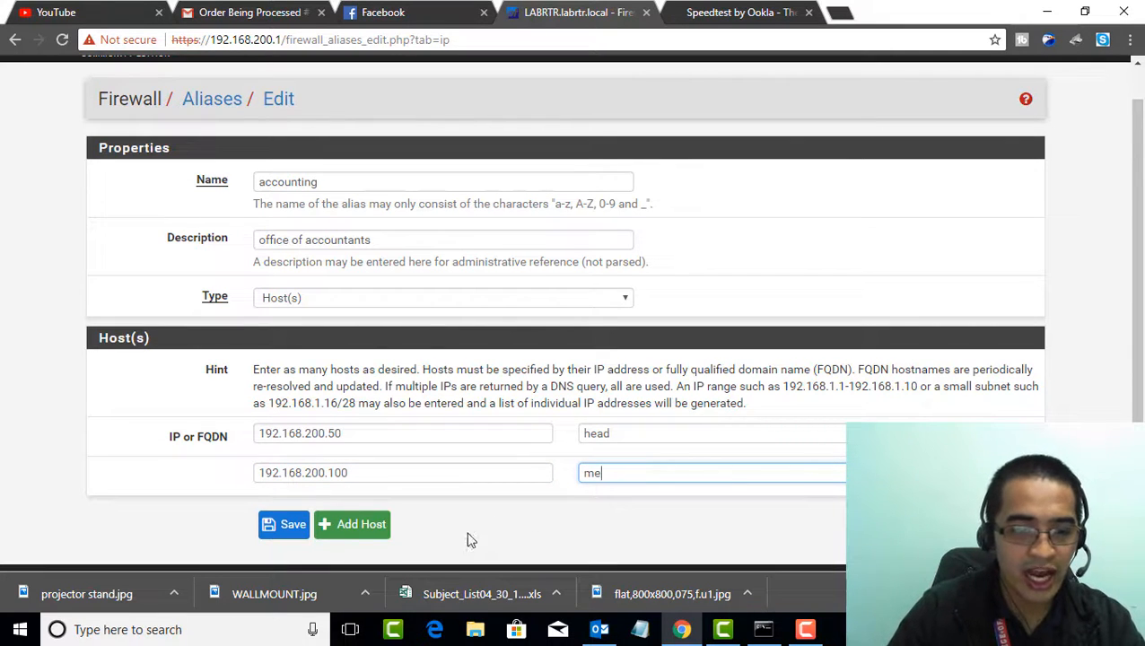
click(272, 527)
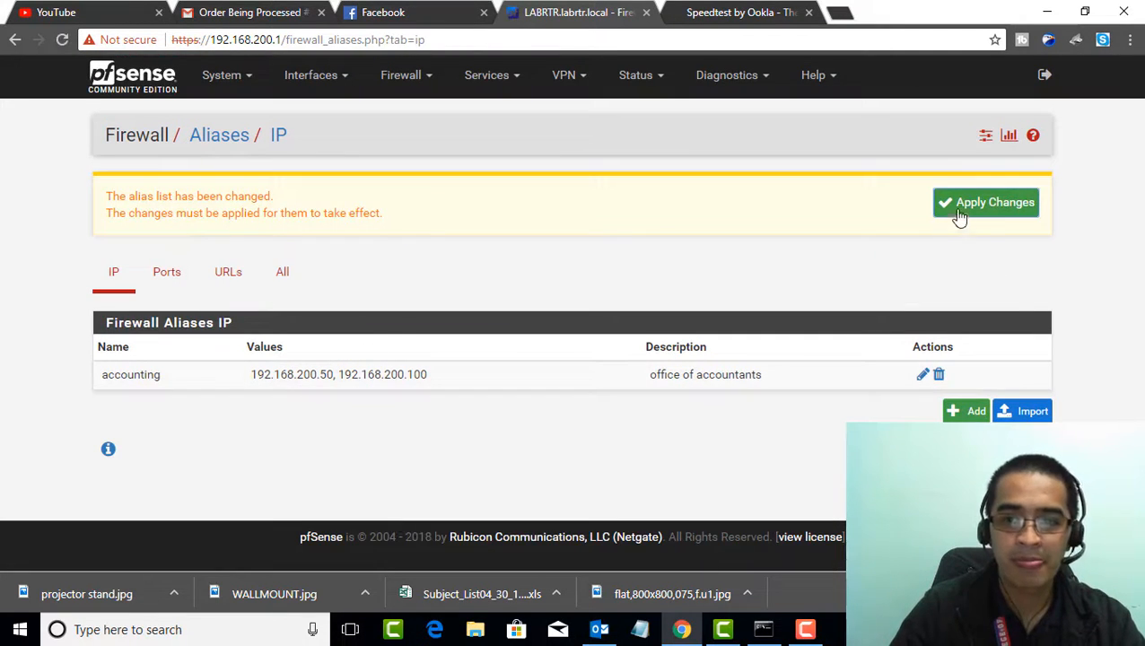
click(956, 212)
Create a new firewall rule at the top of the LAN rule list with its protocol set to Any
click(403, 76)
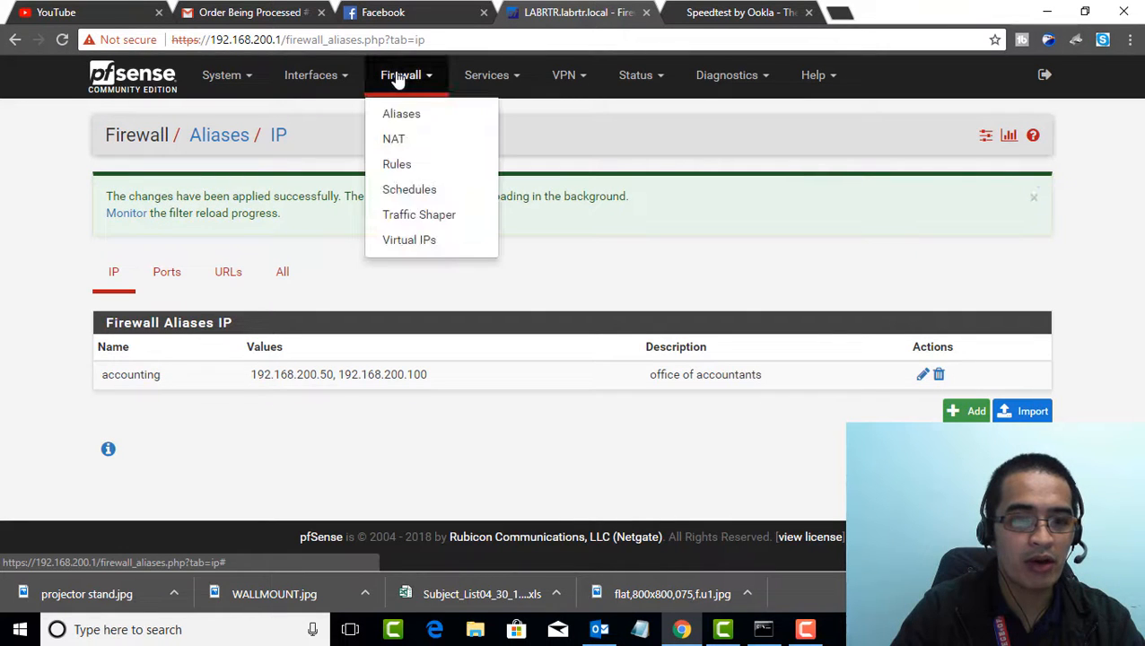
click(397, 165)
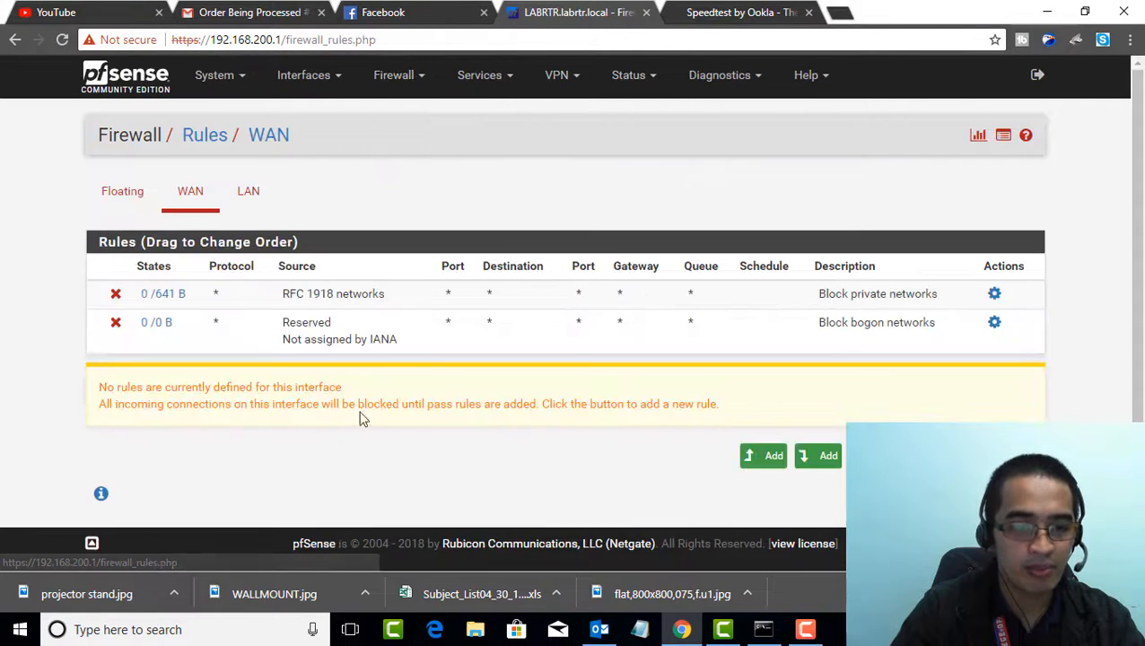
click(258, 192)
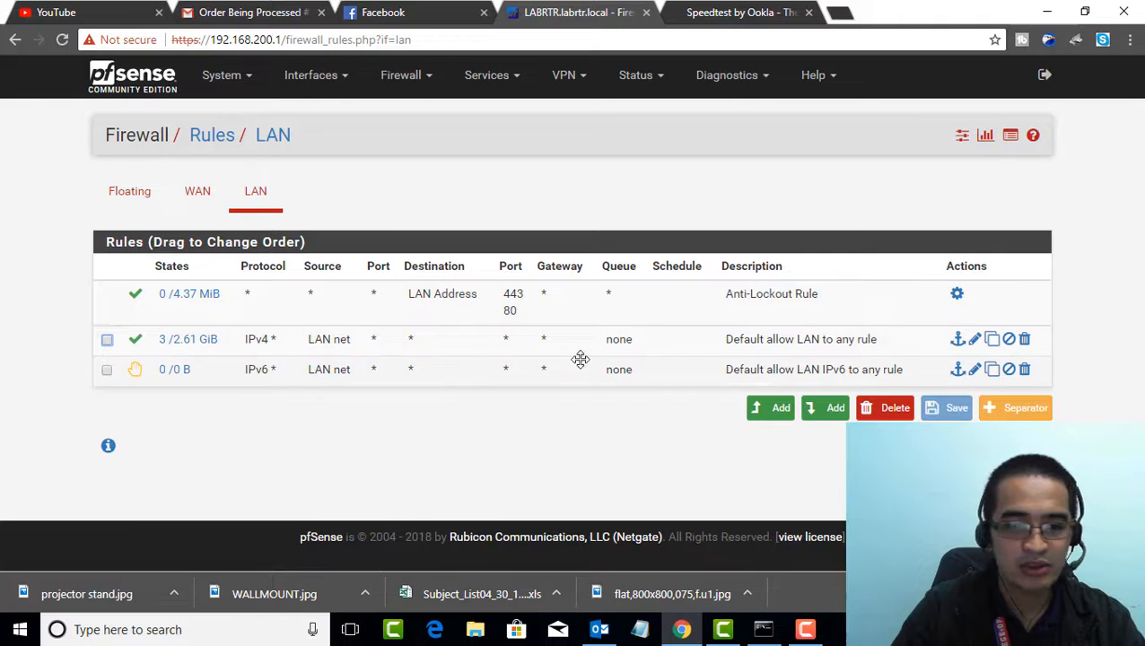
click(767, 408)
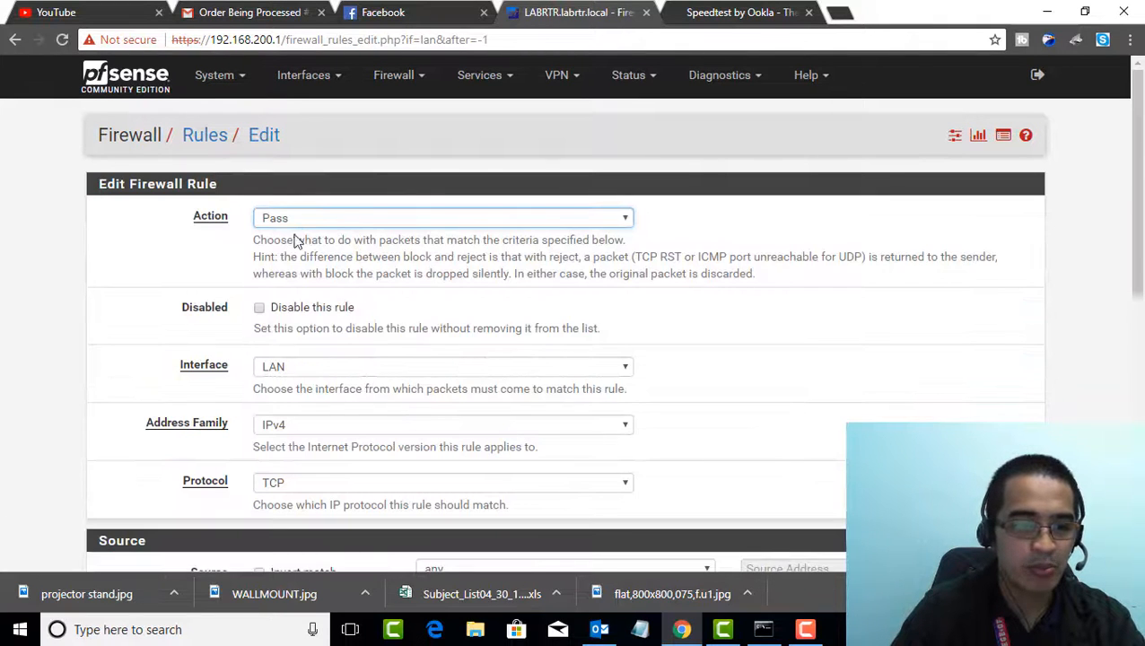
scroll(299, 330, down, 1)
click(299, 401)
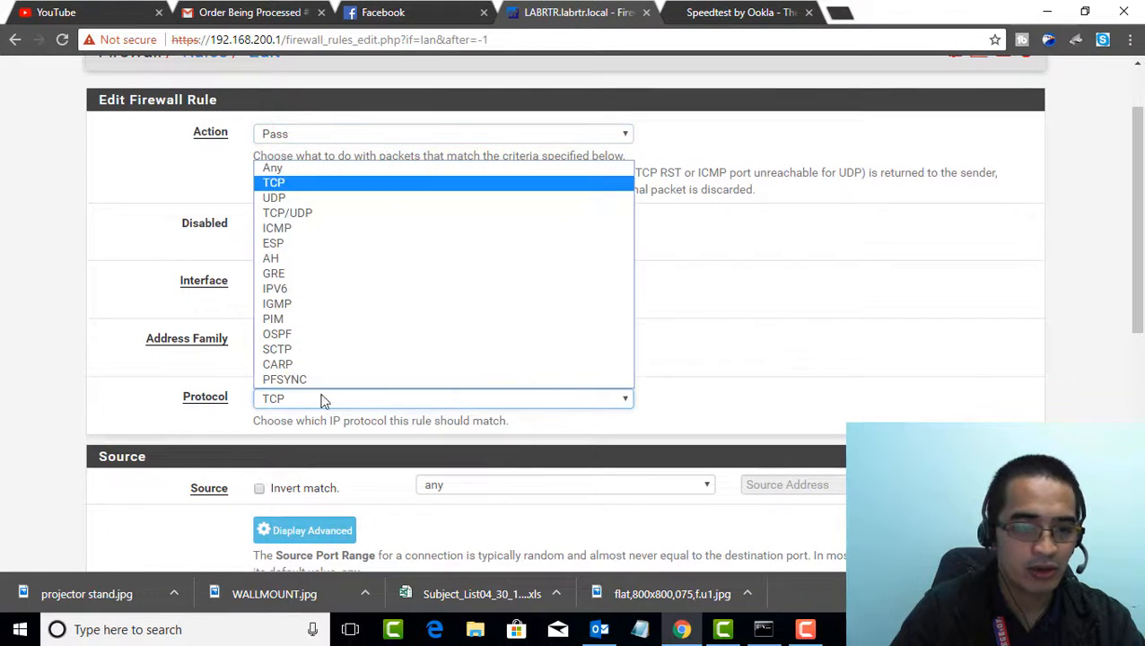
click(292, 165)
Set the new LAN rule's source type to Single host or alias
scroll(414, 444, down, 3)
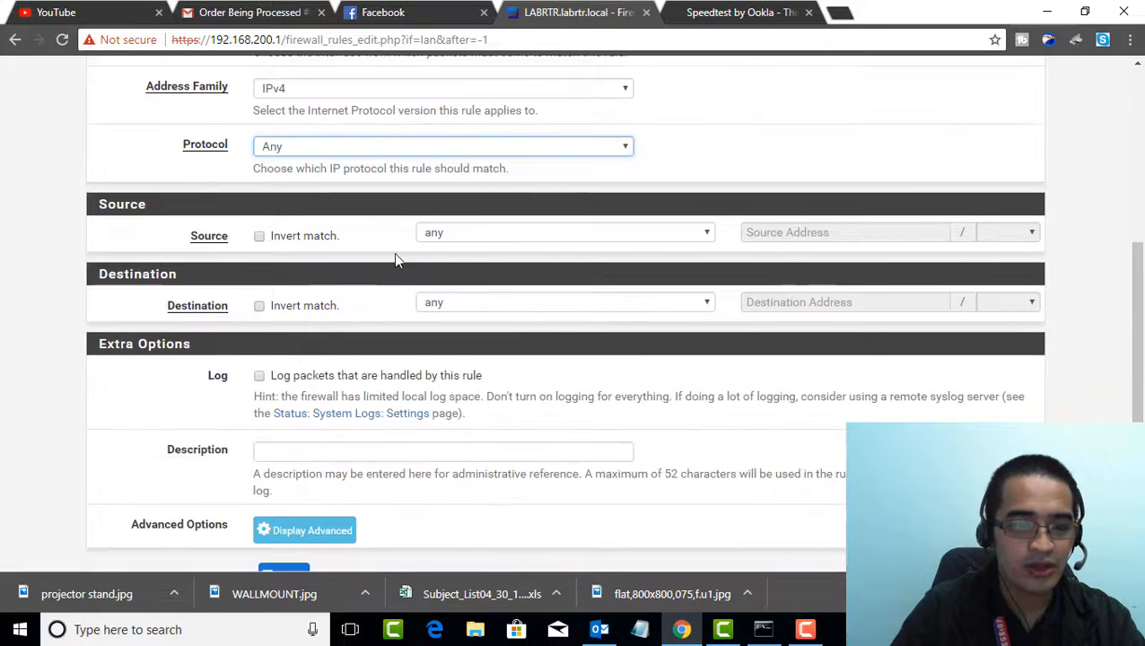
click(468, 235)
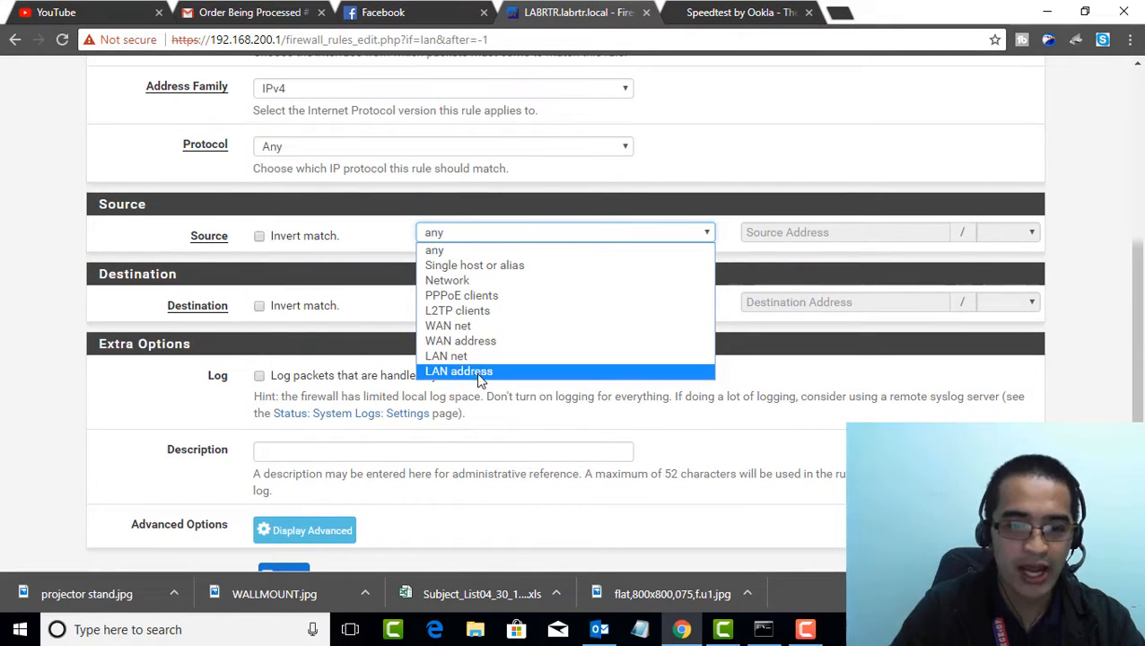
click(471, 265)
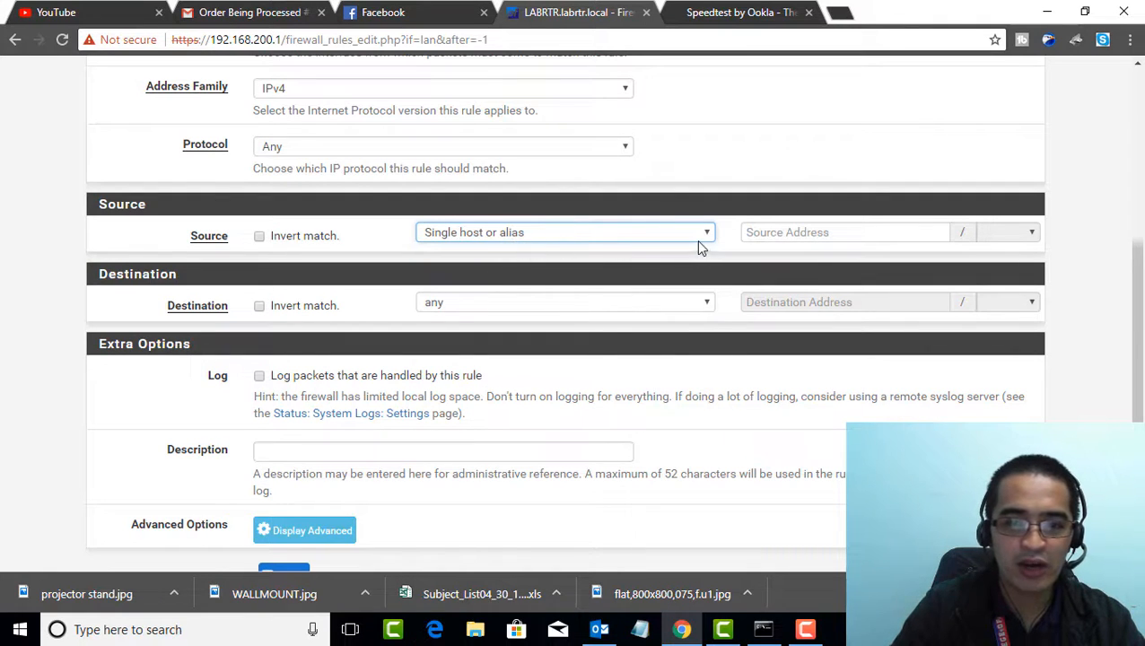
Enter 192.168.200.100 as the LAN rule's source address
click(798, 231)
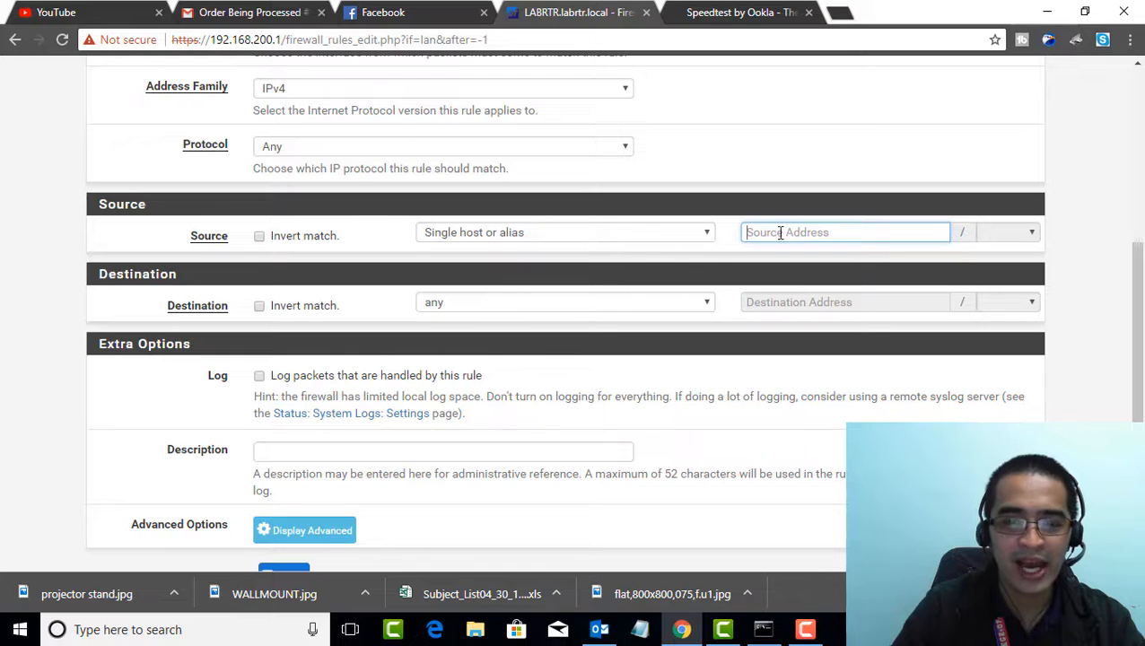
text(192)
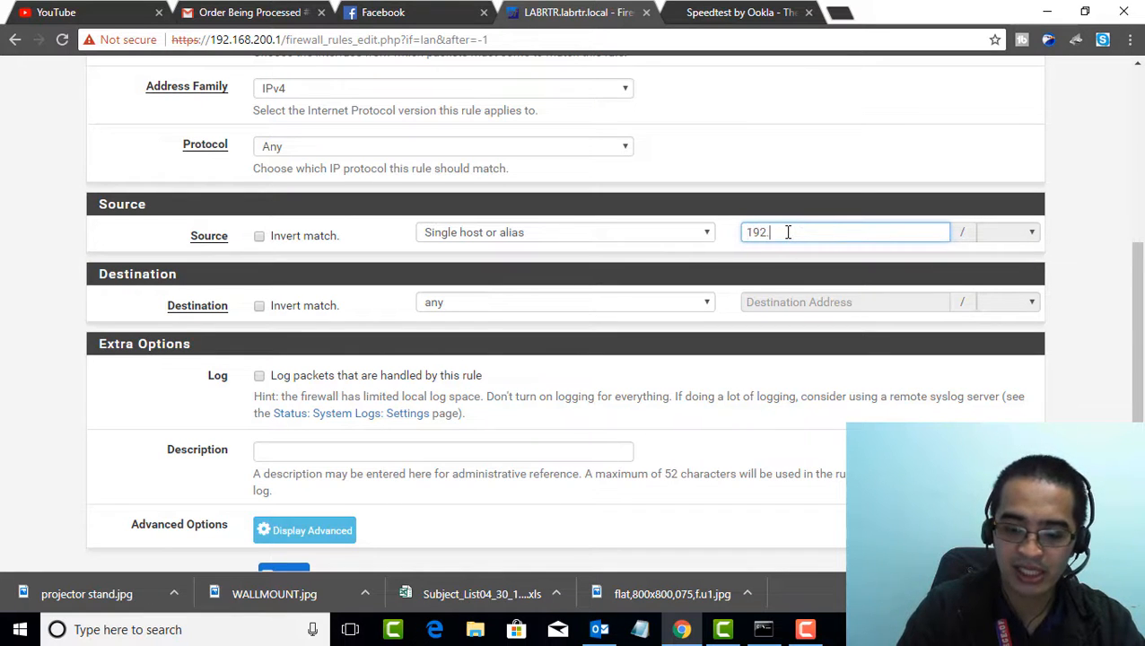
text(.168)
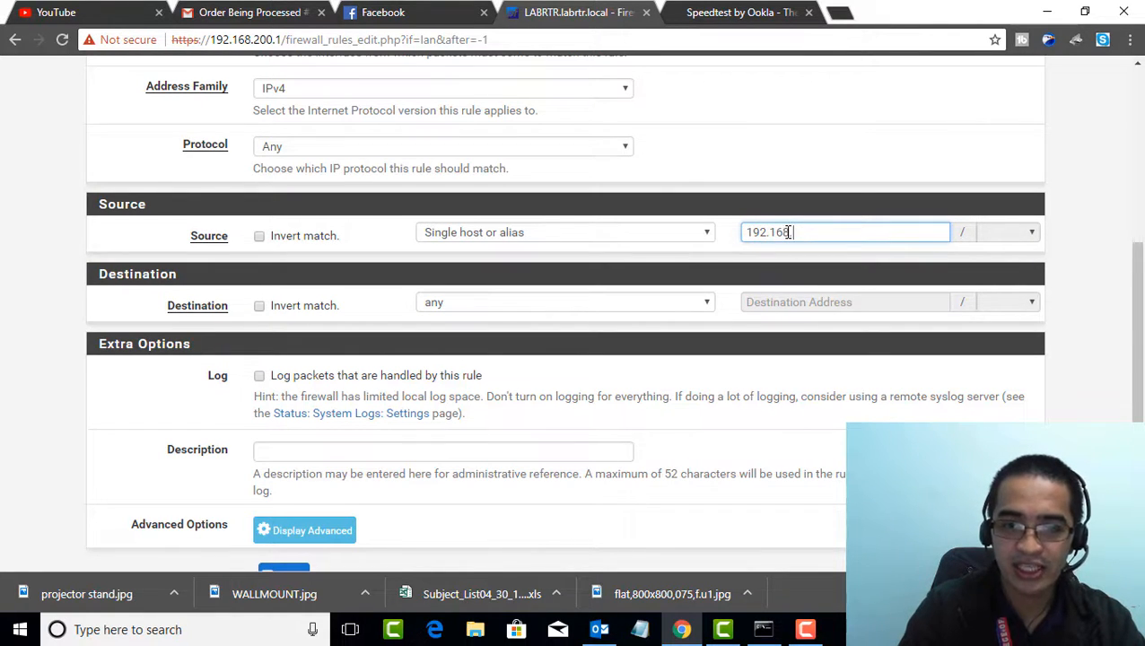
text(.200.1)
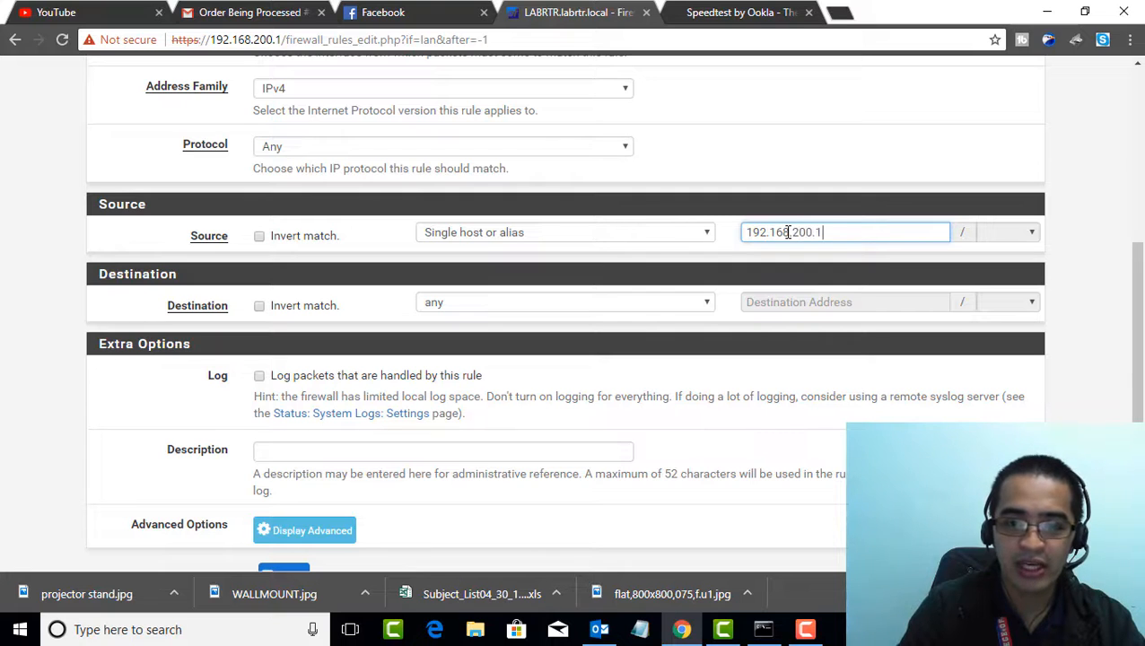
text(00)
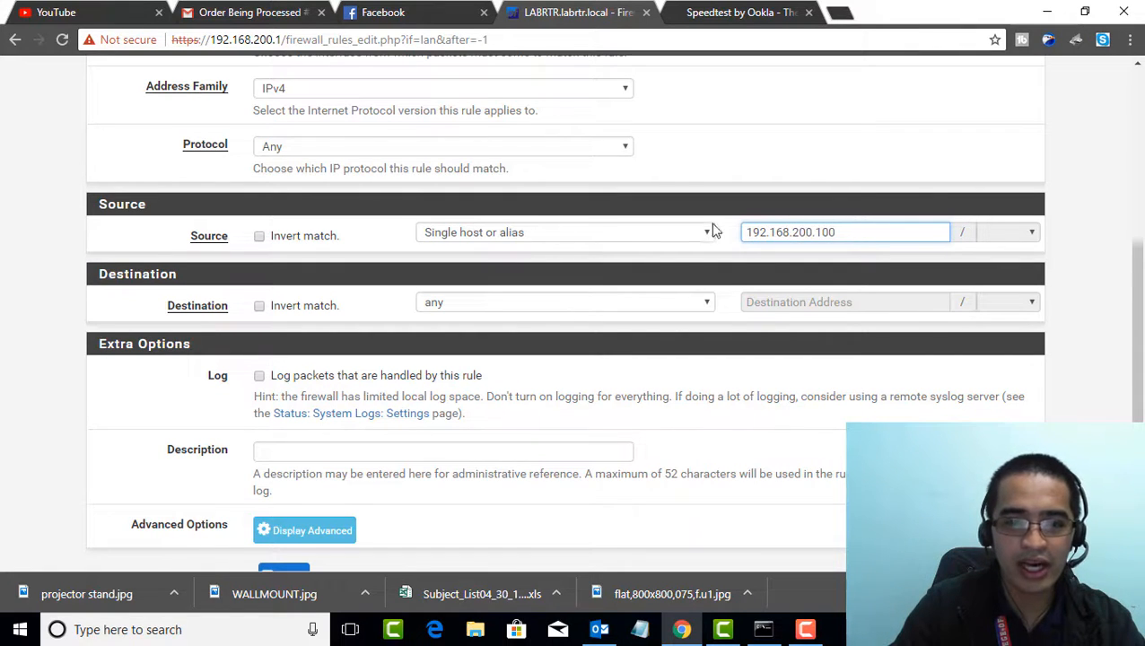
Replace the rule's source address with the accounting alias
triple_click(810, 231)
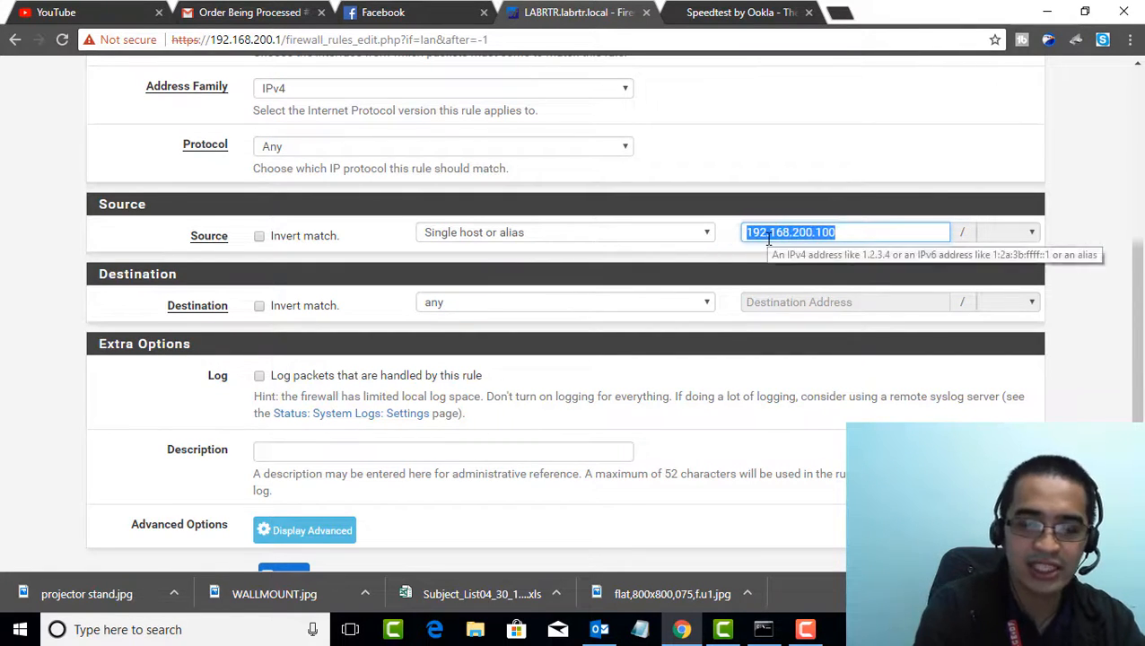
text(acc)
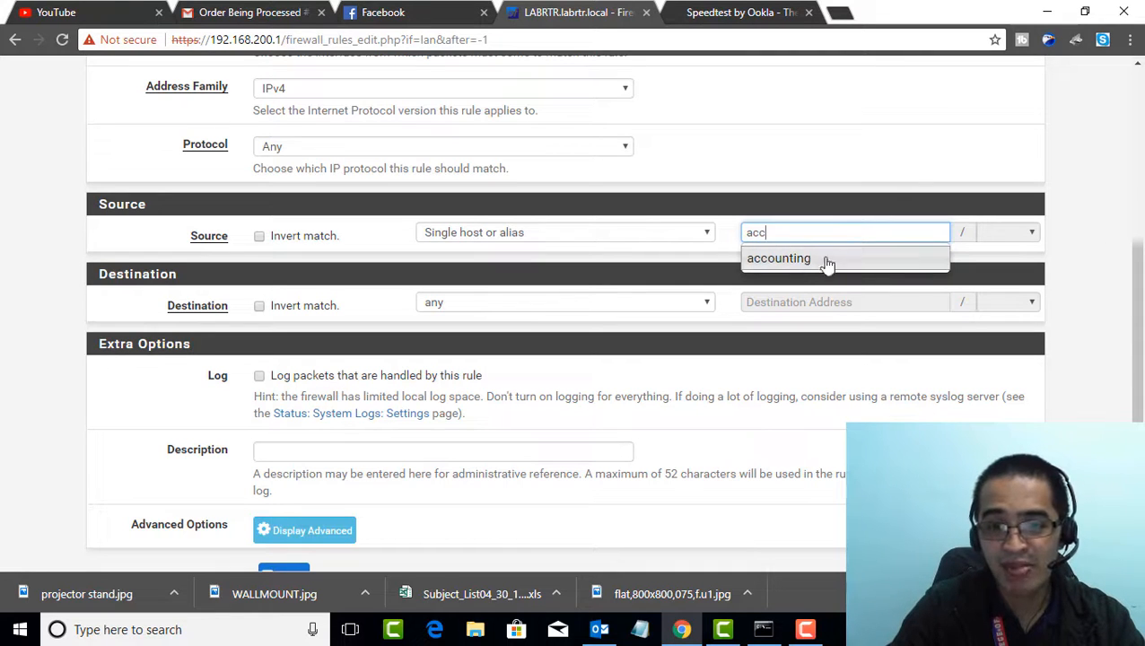
click(803, 261)
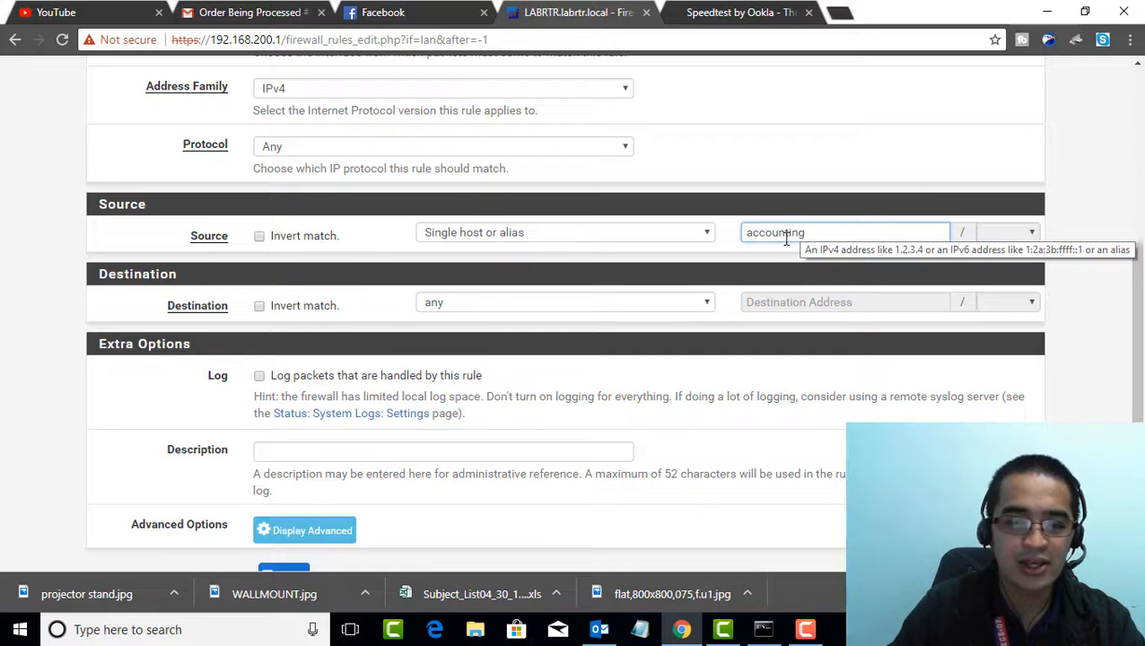
Set the rule's description to "limit per ip" and show its advanced options
scroll(506, 269, up, 1)
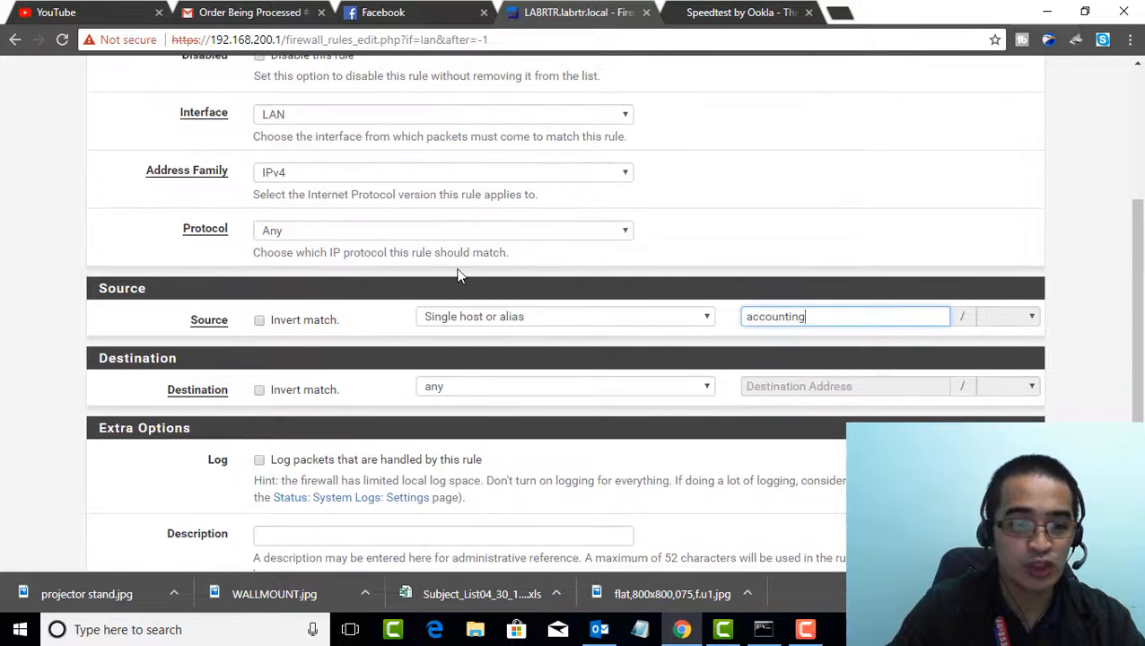
scroll(444, 280, down, 2)
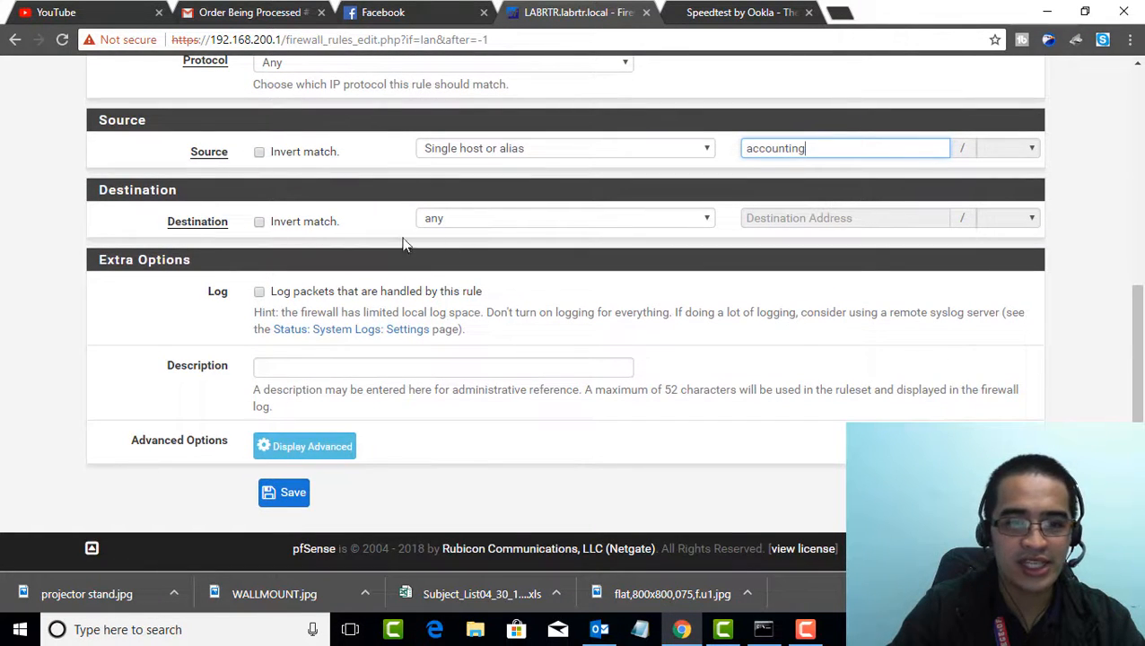
scroll(381, 333, down, 1)
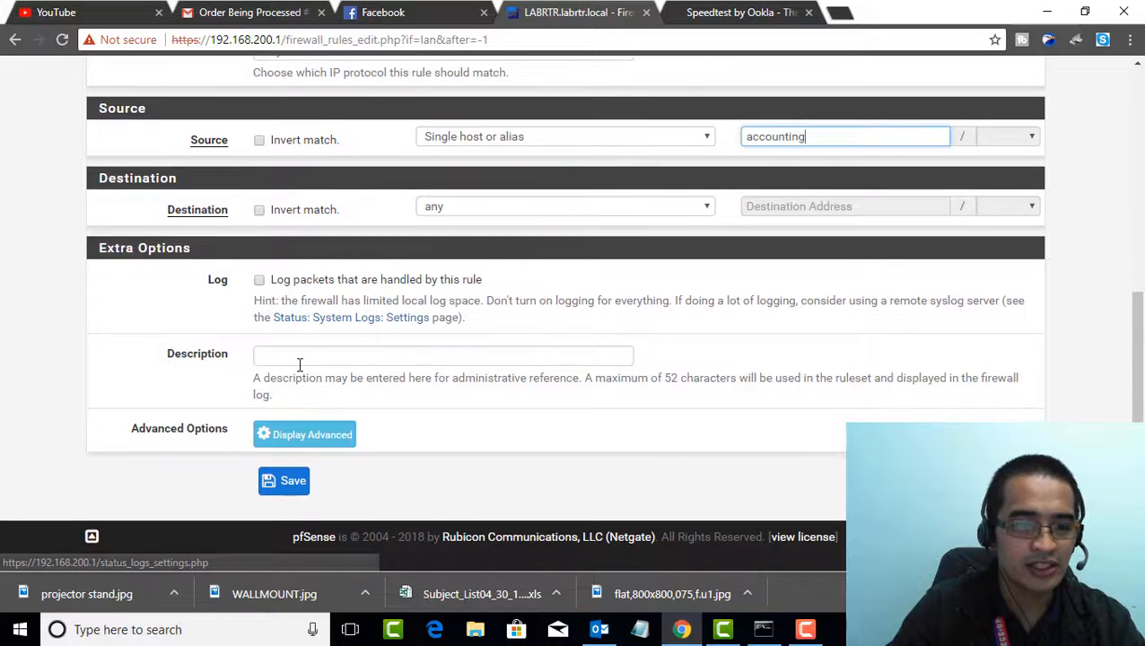
click(300, 357)
text(mit per ip)
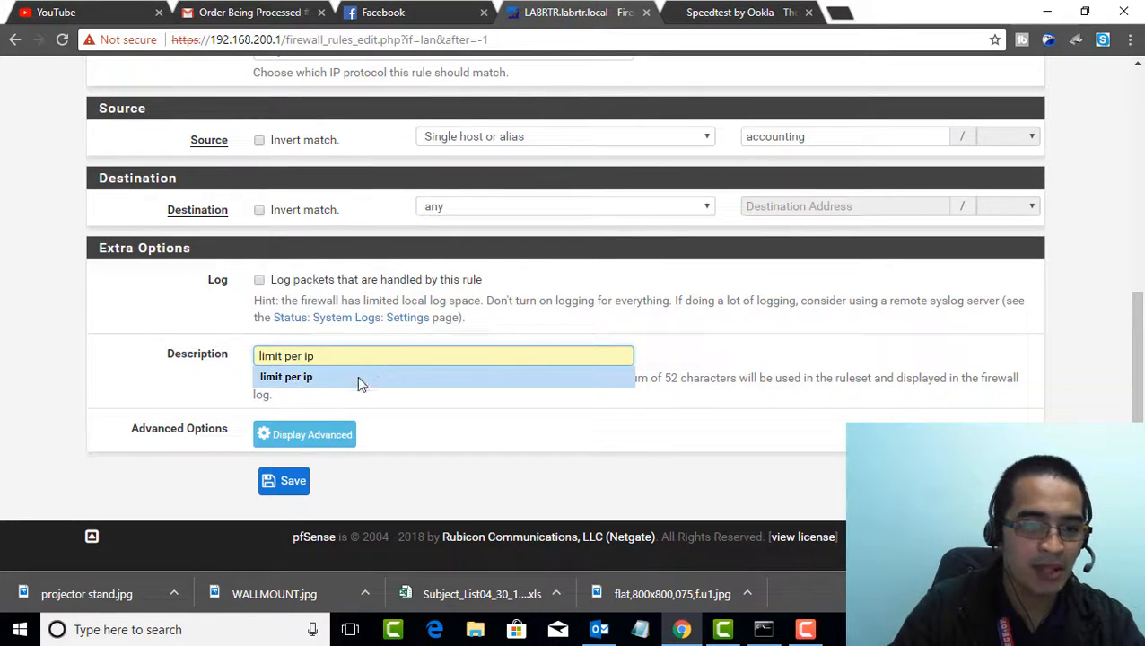
click(359, 377)
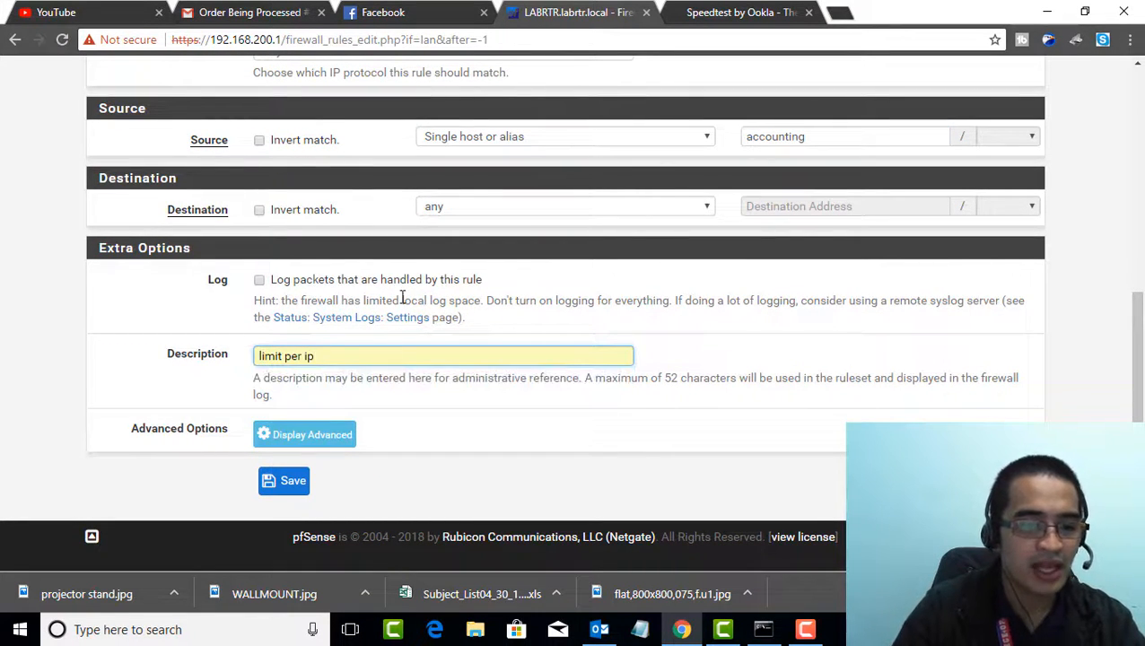
click(328, 445)
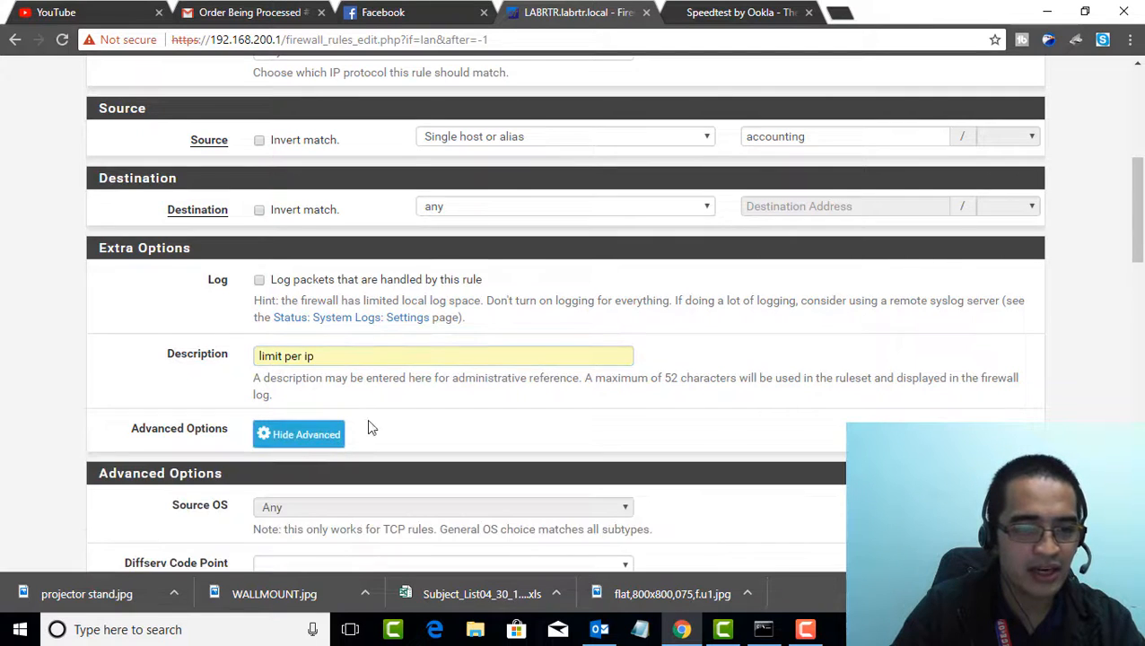
Set the rule's In / Out pipe to 3MBLIMITIN and 3MBLIMITOUT, and save and apply the rule
scroll(363, 422, down, 2)
scroll(305, 359, down, 10)
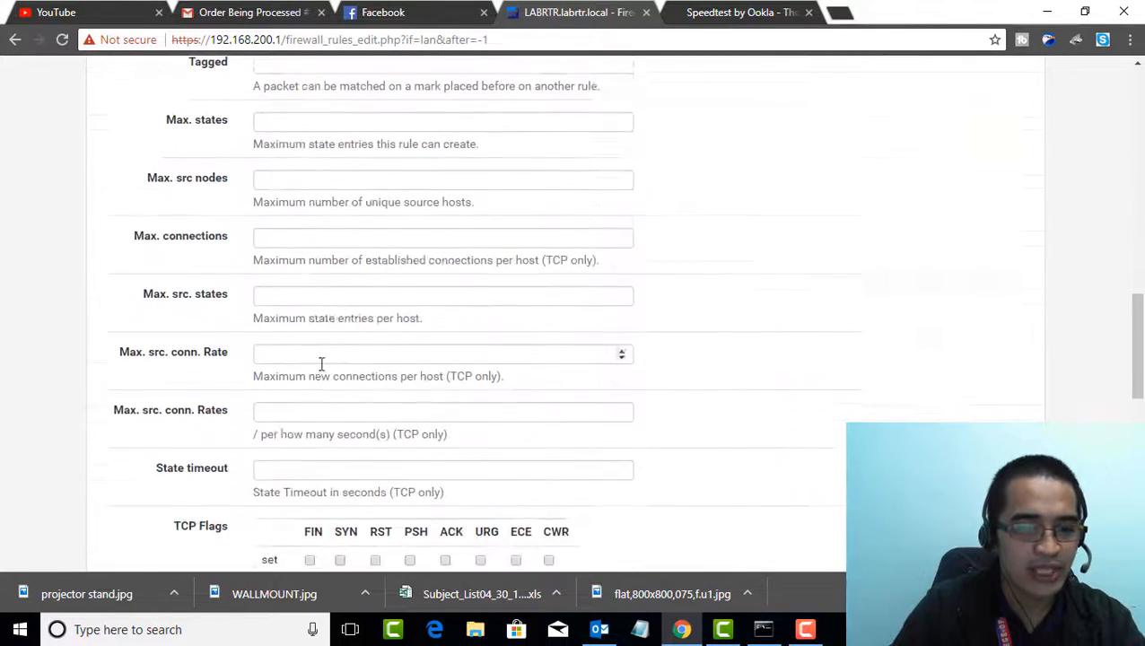
scroll(328, 375, down, 5)
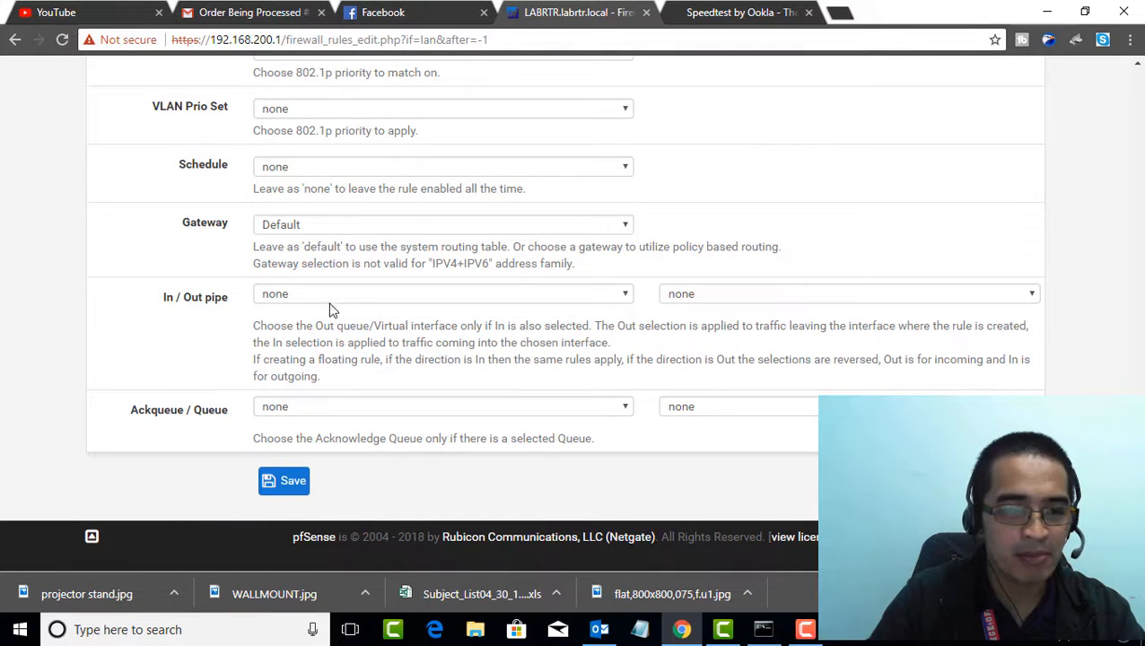
click(333, 300)
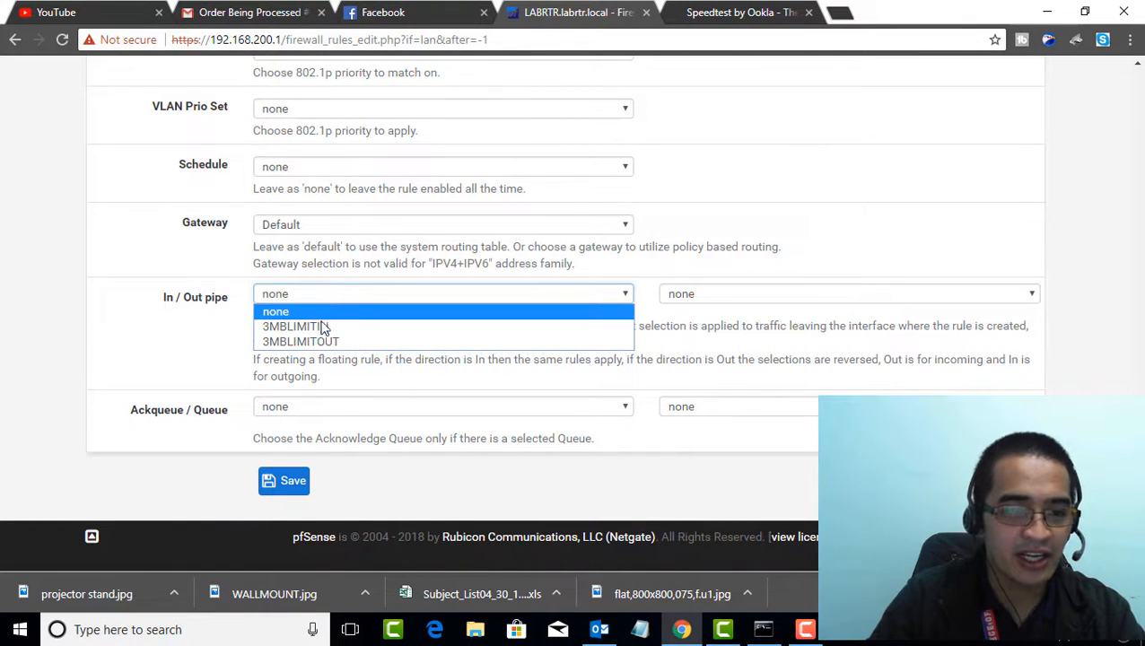
click(322, 327)
click(683, 299)
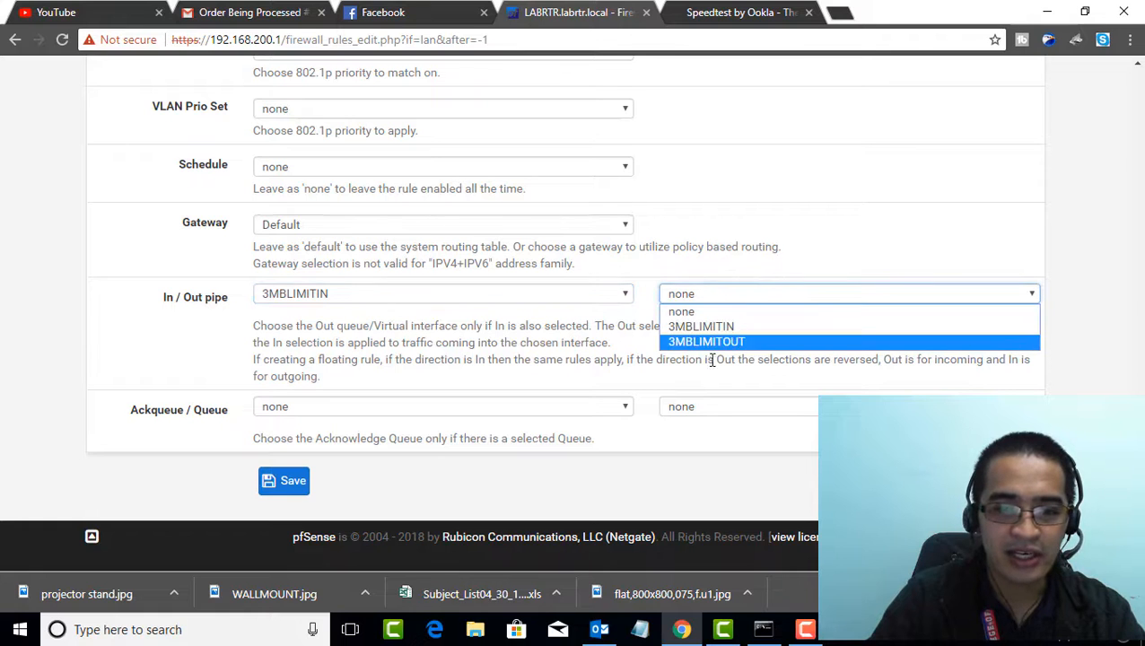
click(706, 341)
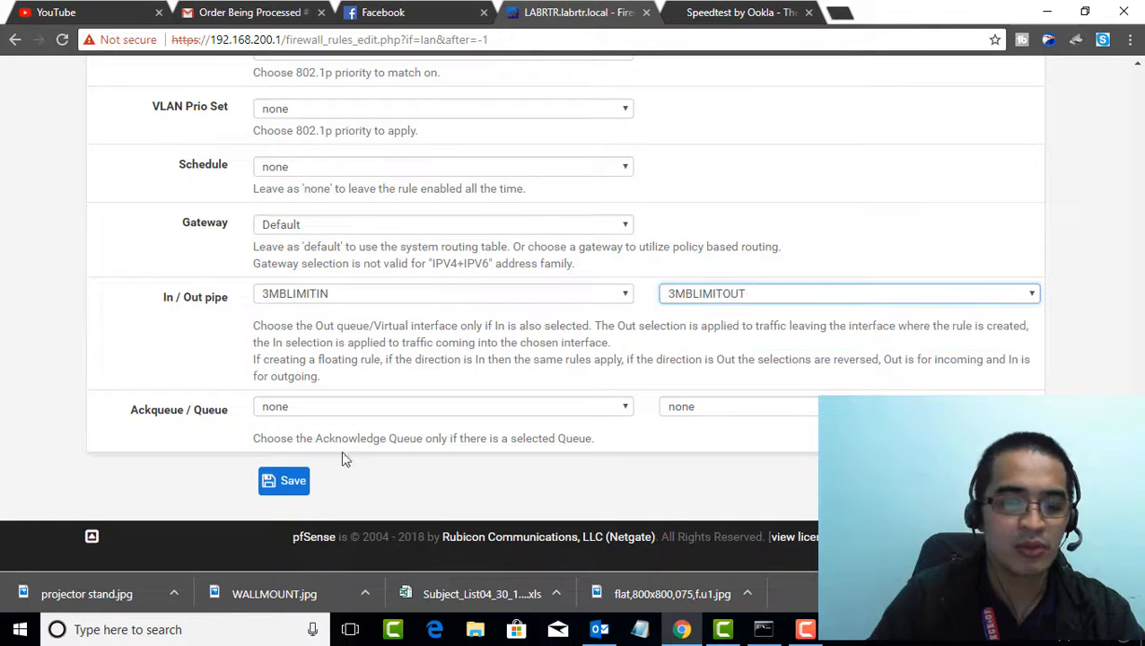
click(295, 485)
click(978, 205)
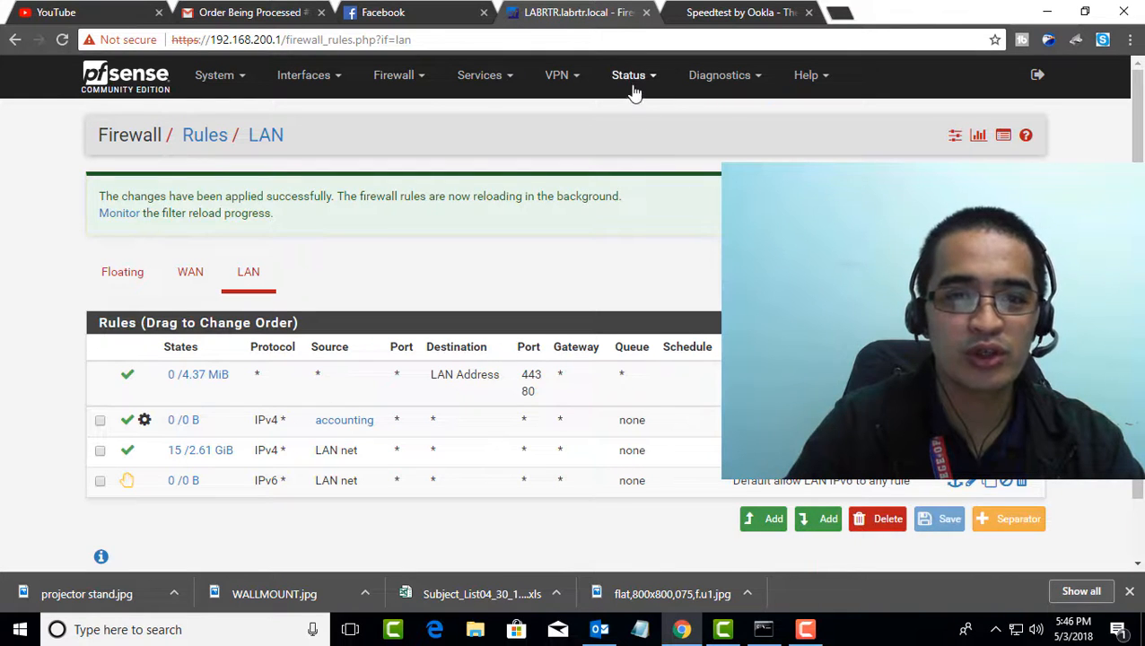
Reload the firewall filter from the Filter Reload status page
click(631, 79)
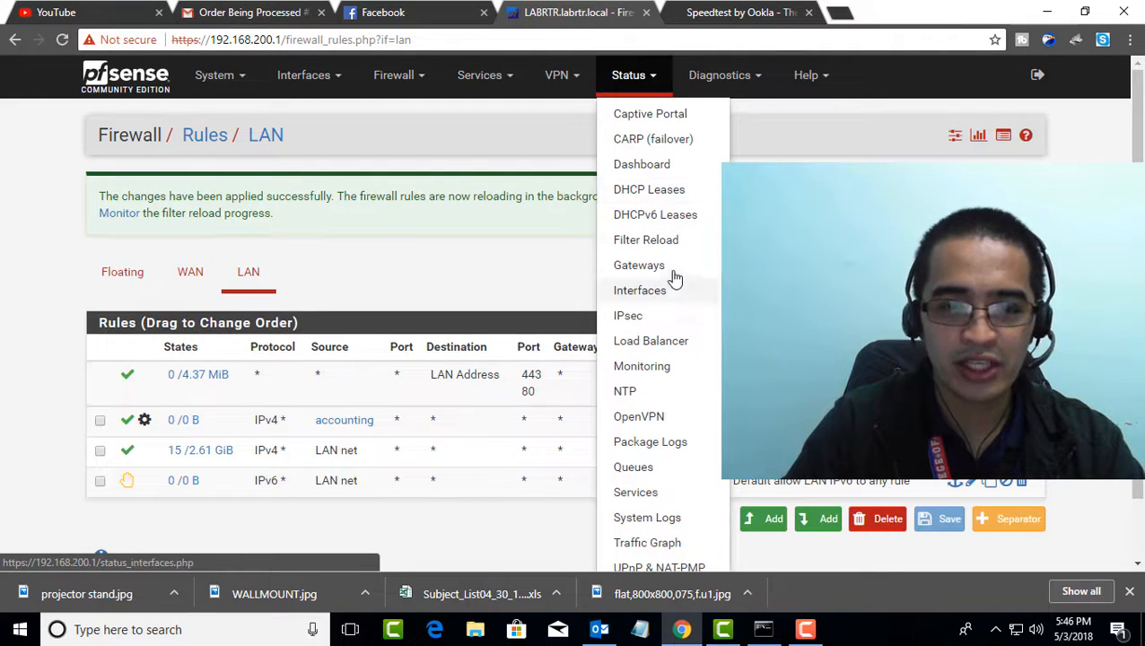
click(671, 242)
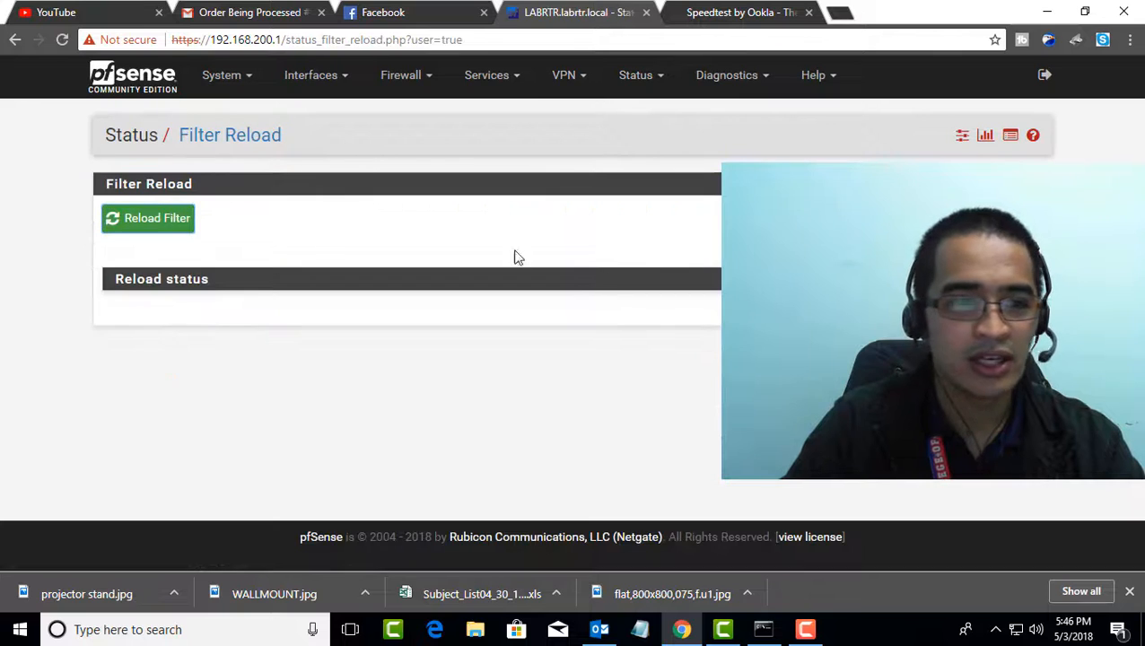
click(157, 221)
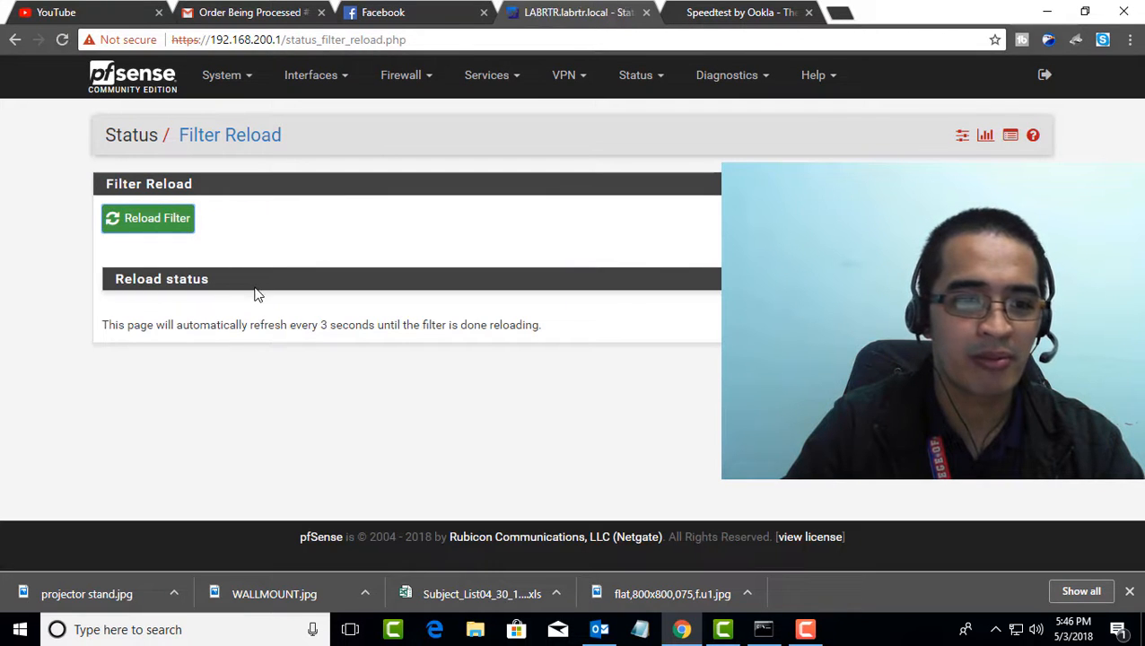
Reload the firewall filter a second time and review the reload status log through to its end
click(630, 76)
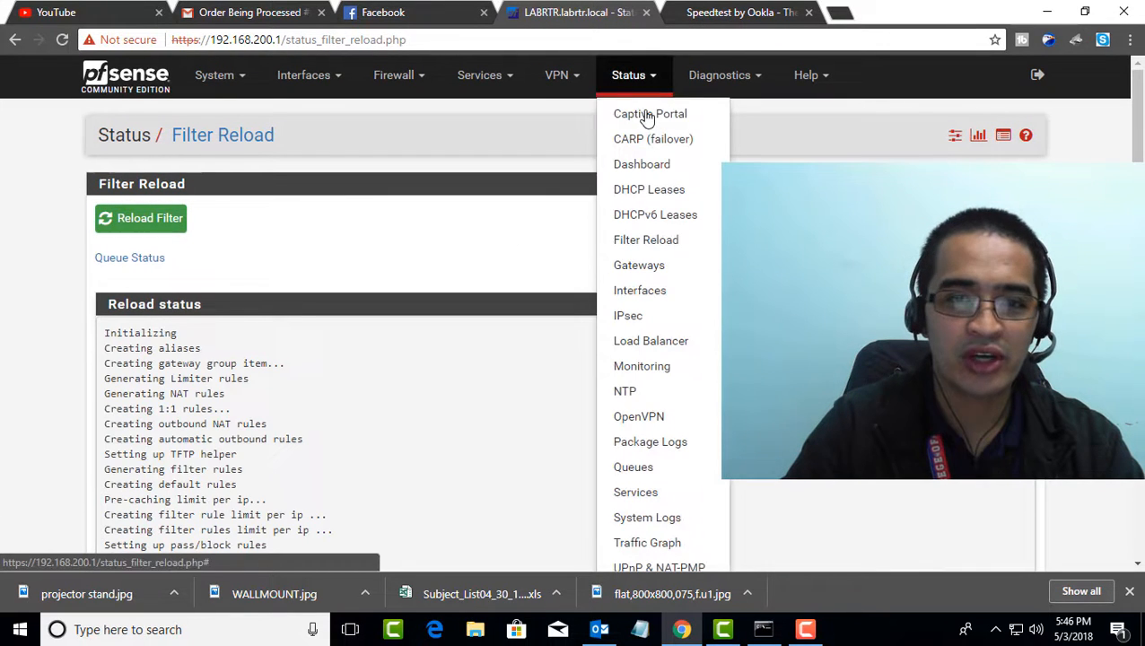
click(661, 241)
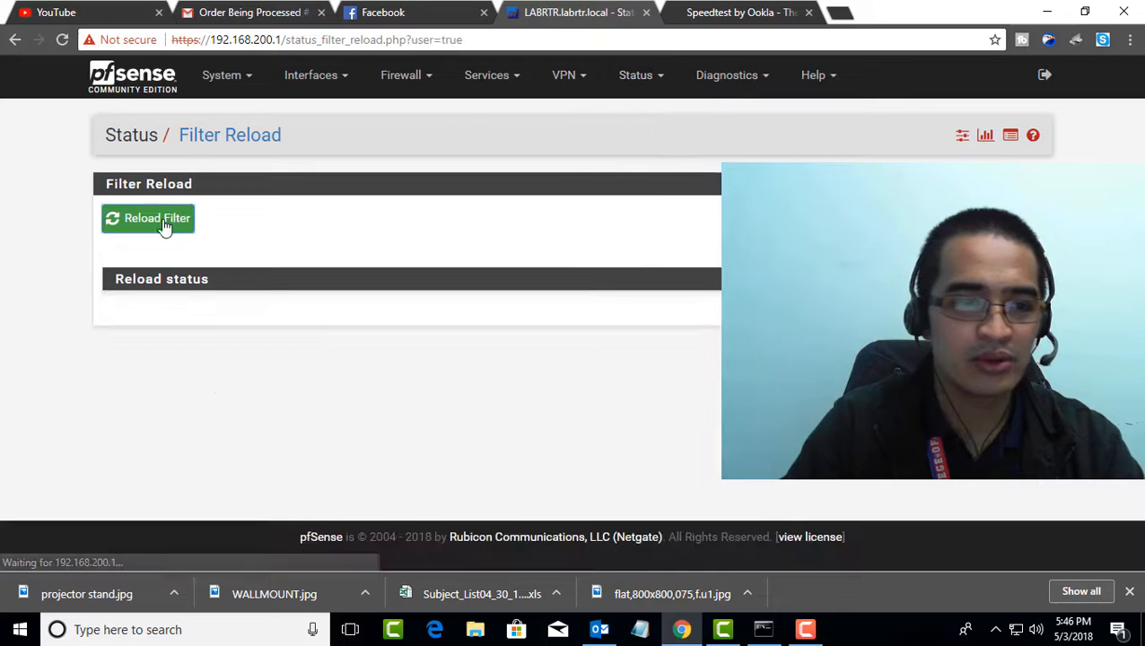
click(161, 223)
scroll(269, 305, down, 5)
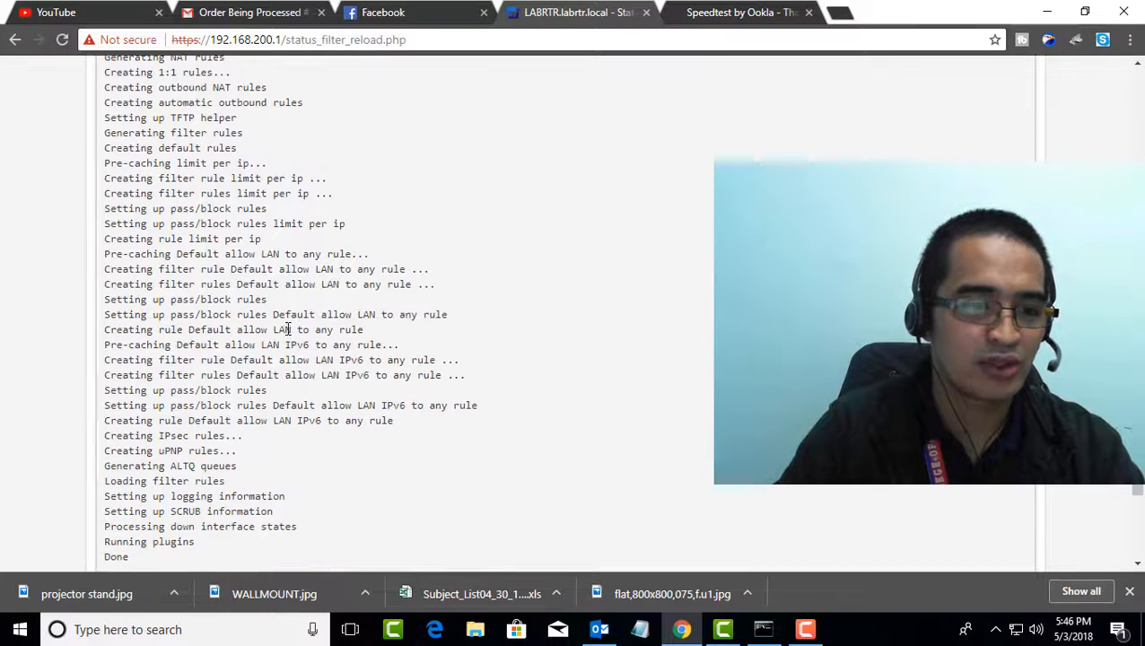
scroll(606, 227, up, 5)
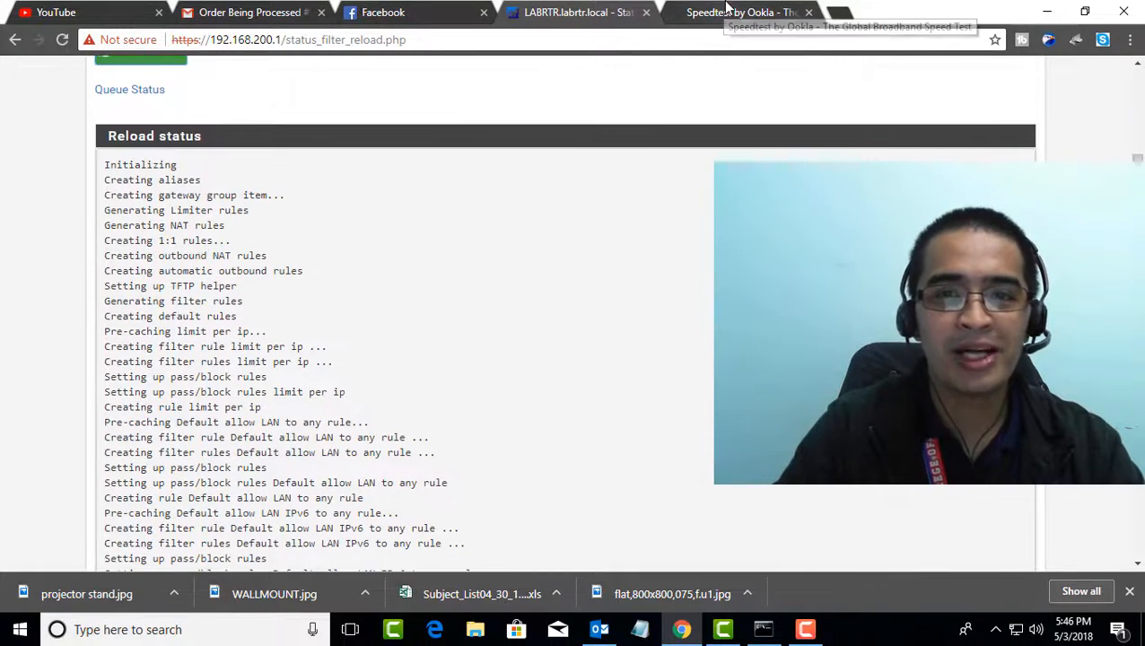
Switch to the Speedtest by Ookla page, refresh it and start a new speed test
click(740, 12)
scroll(550, 351, up, 1)
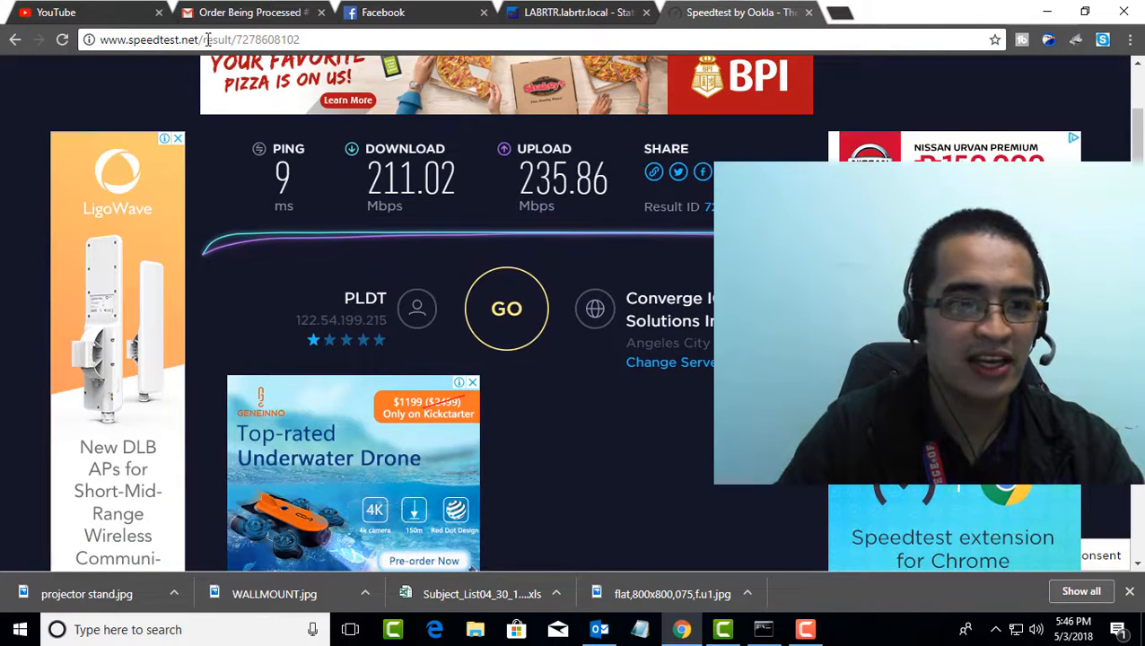
drag(225, 40, 299, 40)
key(BackSpace)
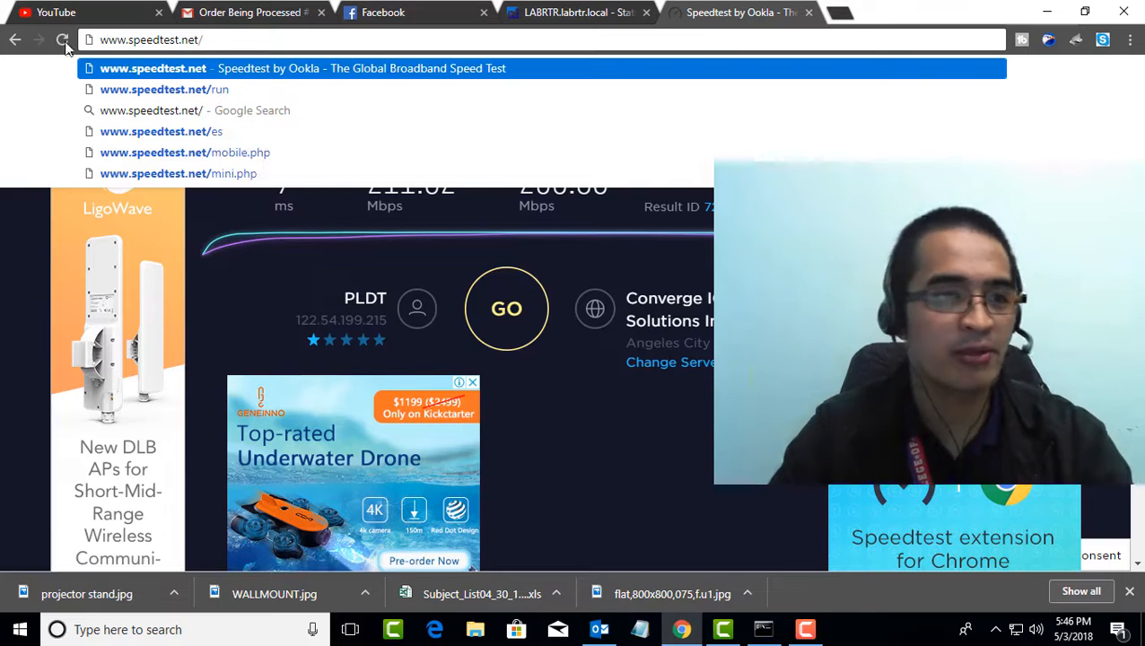
click(59, 42)
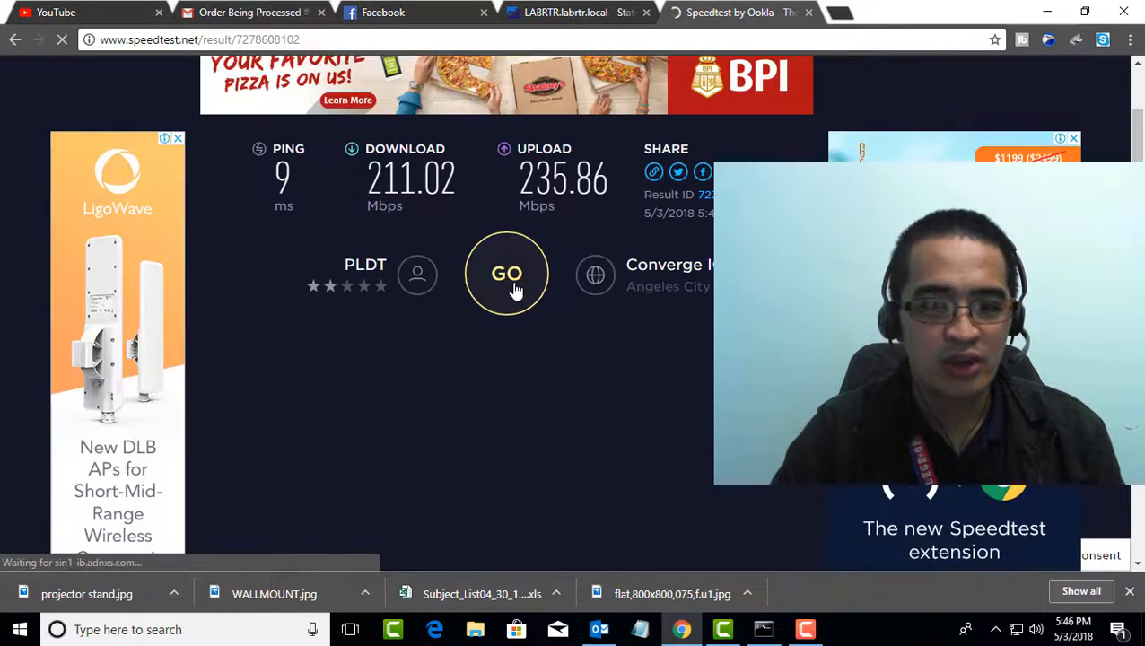
click(511, 289)
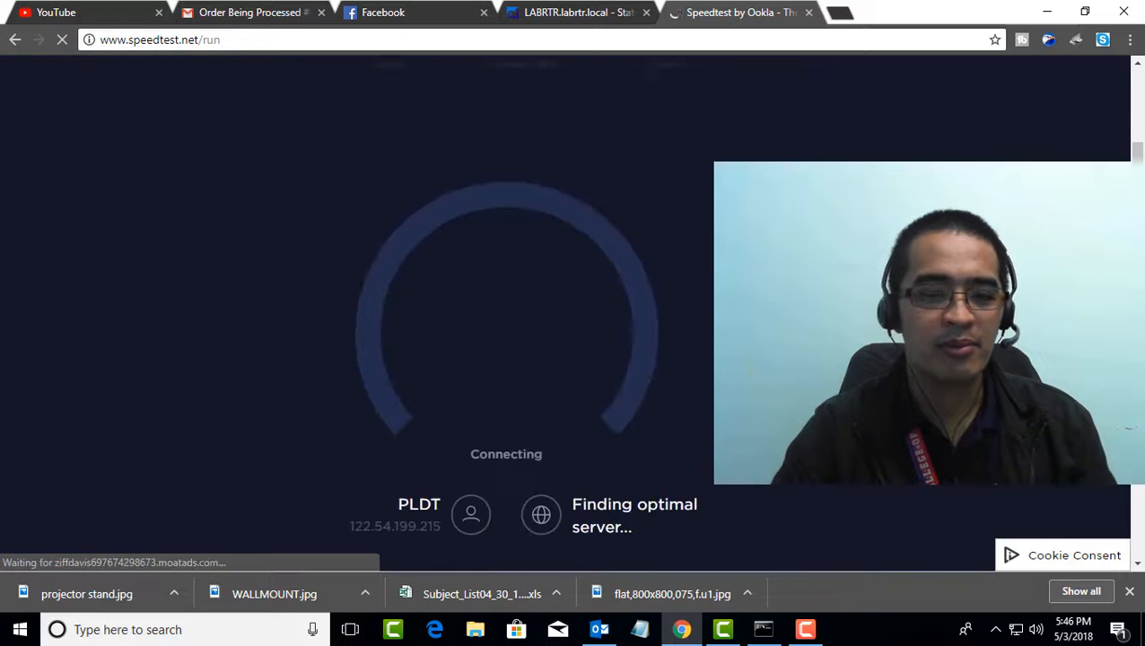